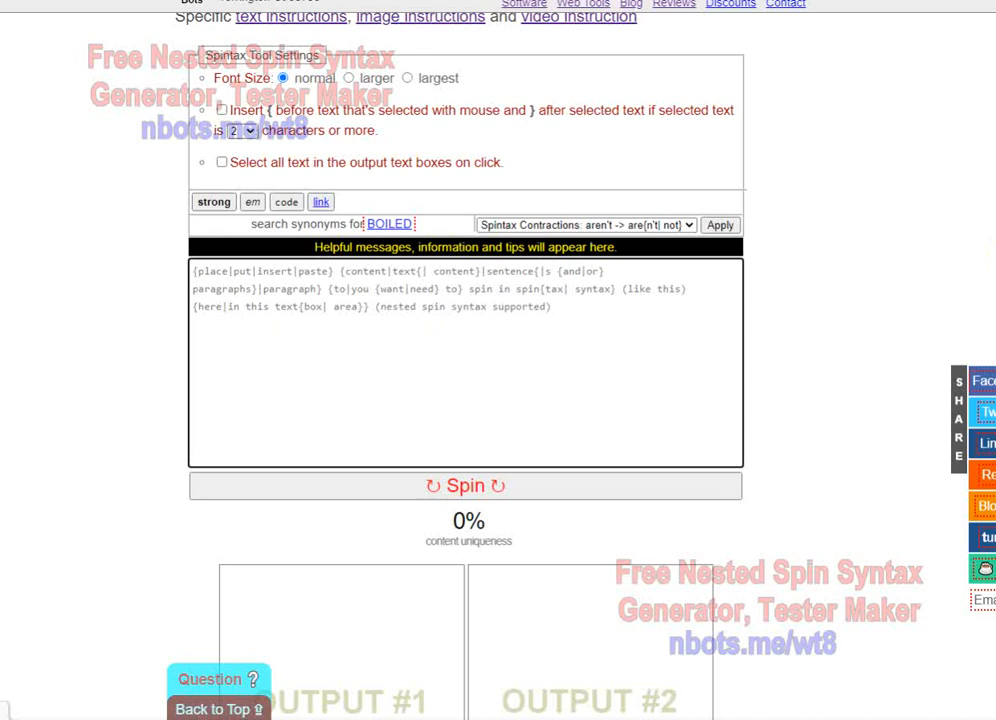
Step: Enter the paragraph starting "Narrative structure, also referred to as a storyline or plotline" as the source content to spin
{"action": "scroll", "coordinate": [466, 363], "scroll_direction": "up", "scroll_amount": 1}
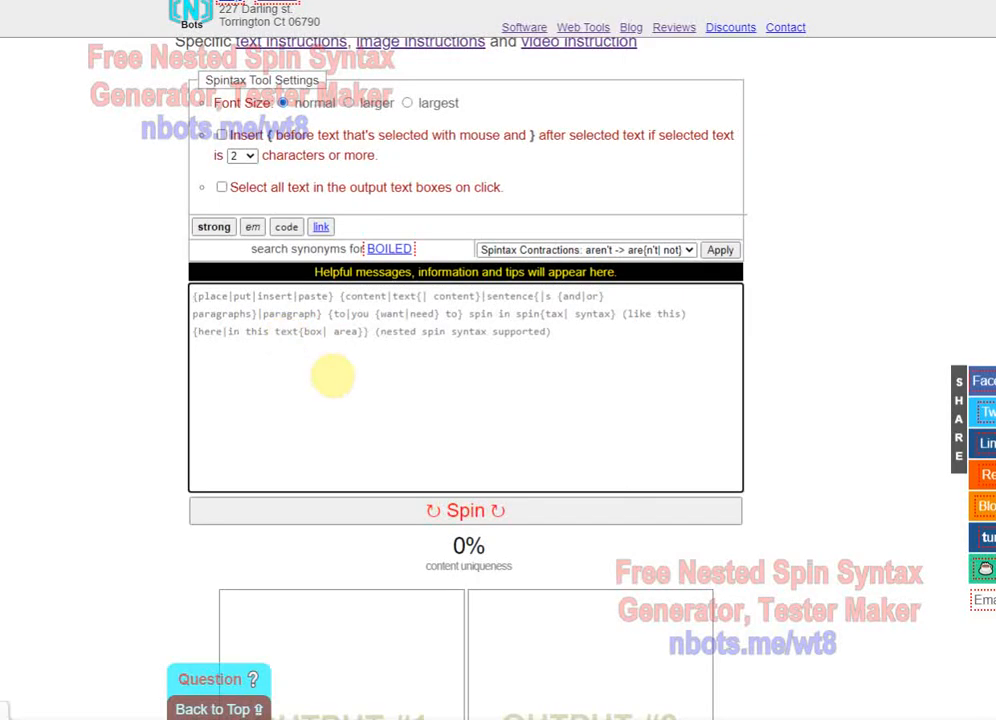
{"action": "left_click", "coordinate": [431, 344]}
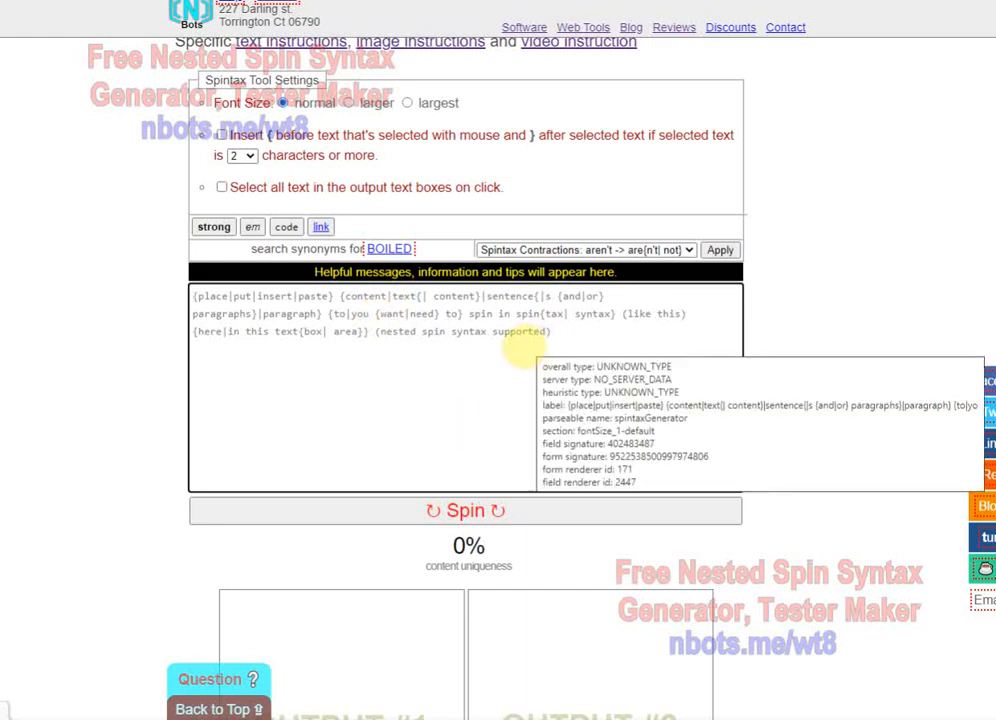
{"action": "scroll", "coordinate": [498, 360], "scroll_direction": "down", "scroll_amount": 1}
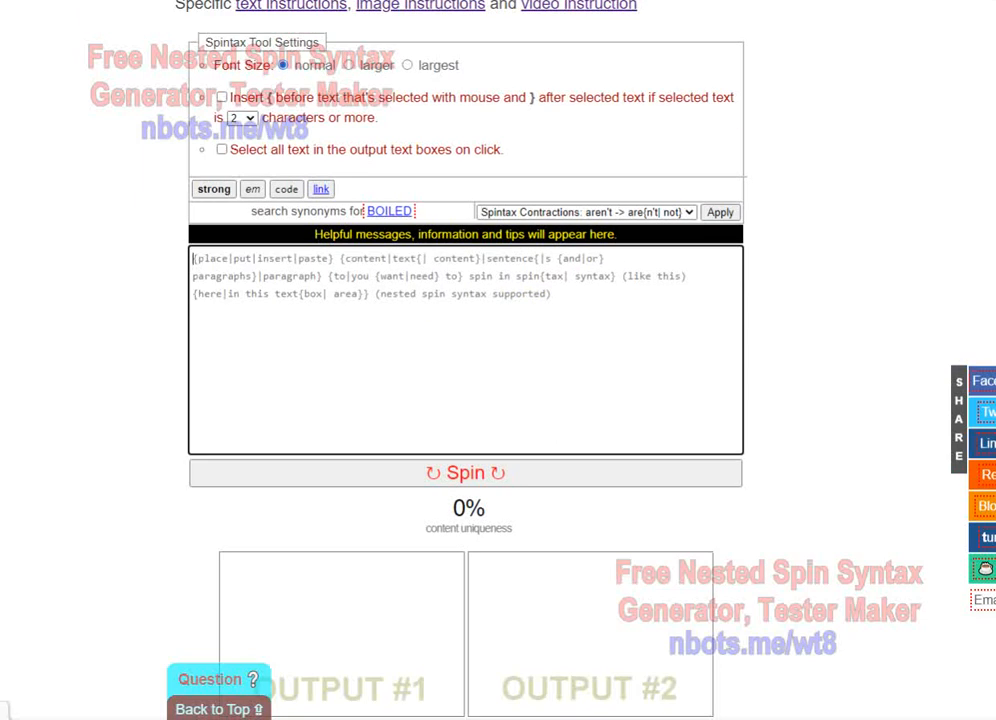
{"action": "scroll", "coordinate": [498, 360], "scroll_direction": "down", "scroll_amount": 4}
{"action": "scroll", "coordinate": [498, 360], "scroll_direction": "up", "scroll_amount": 1}
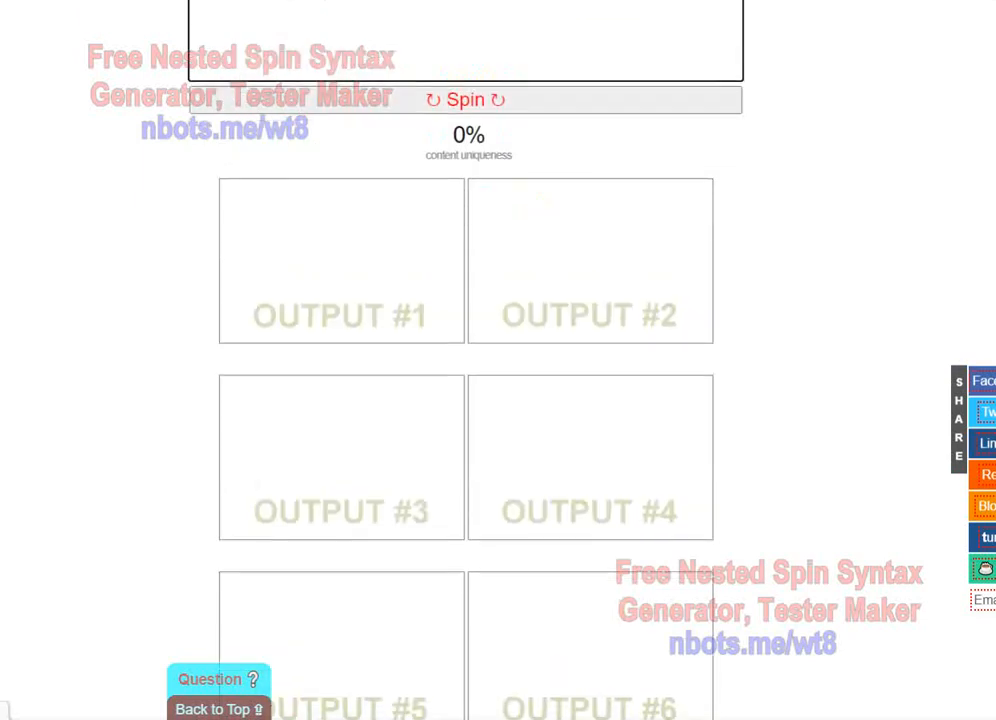
{"action": "scroll", "coordinate": [498, 360], "scroll_direction": "up", "scroll_amount": 4}
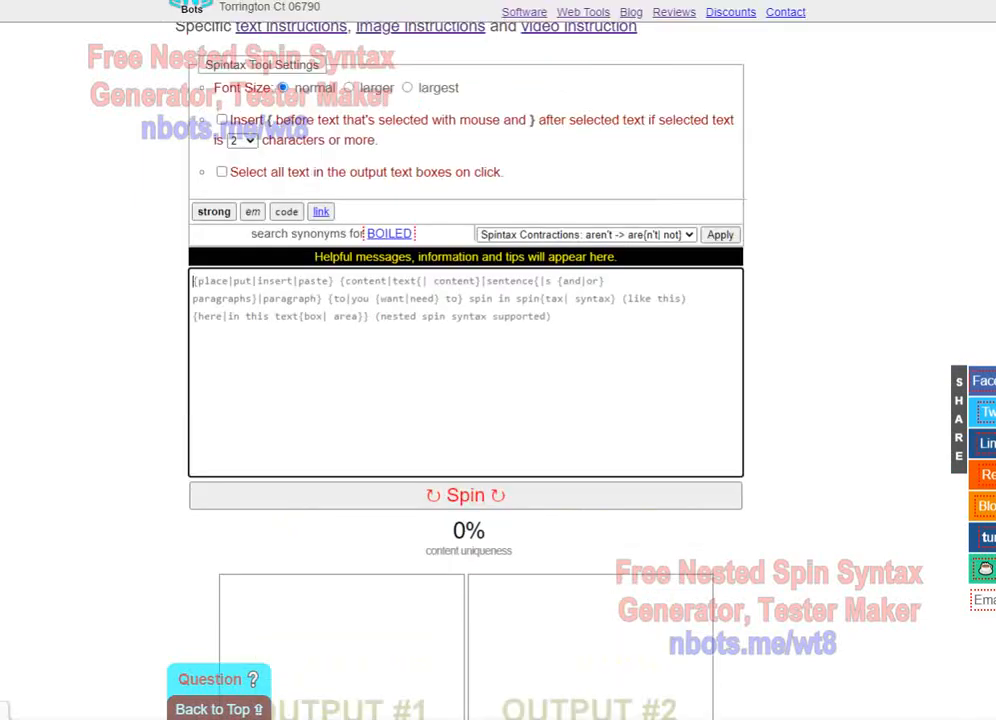
{"action": "scroll", "coordinate": [498, 360], "scroll_direction": "up", "scroll_amount": 1}
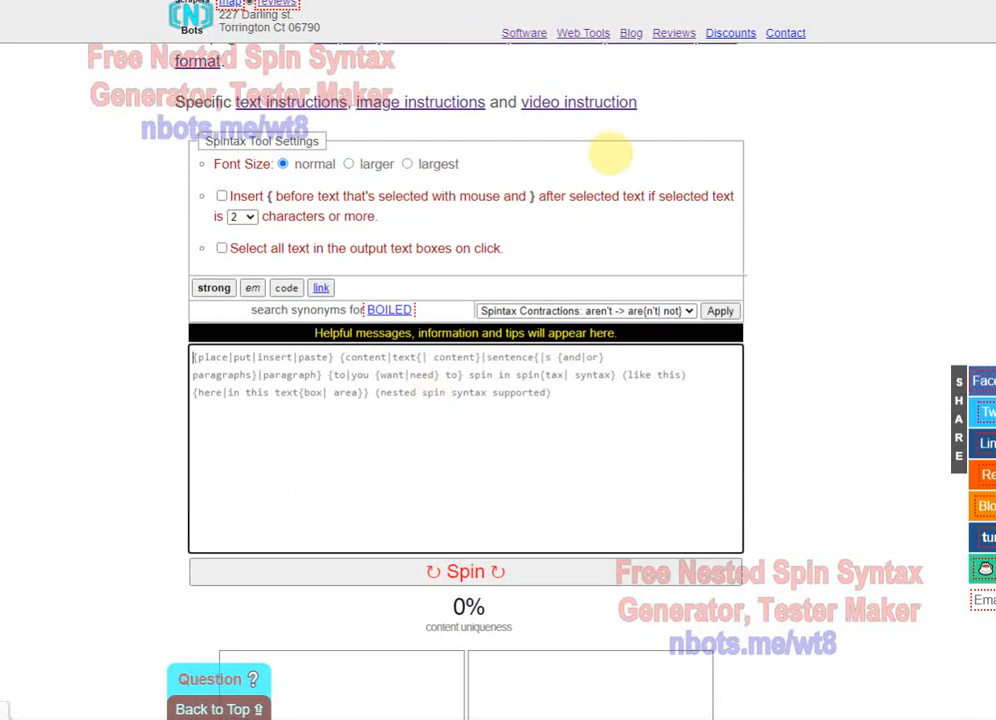
{"action": "left_click", "coordinate": [520, 408]}
{"action": "type", "text": "Narrative structure, also referred to as a storyline or plotline, describes the framework of how one tells a story. It's how a book is organized and how the plot is unveiled to the reader."}
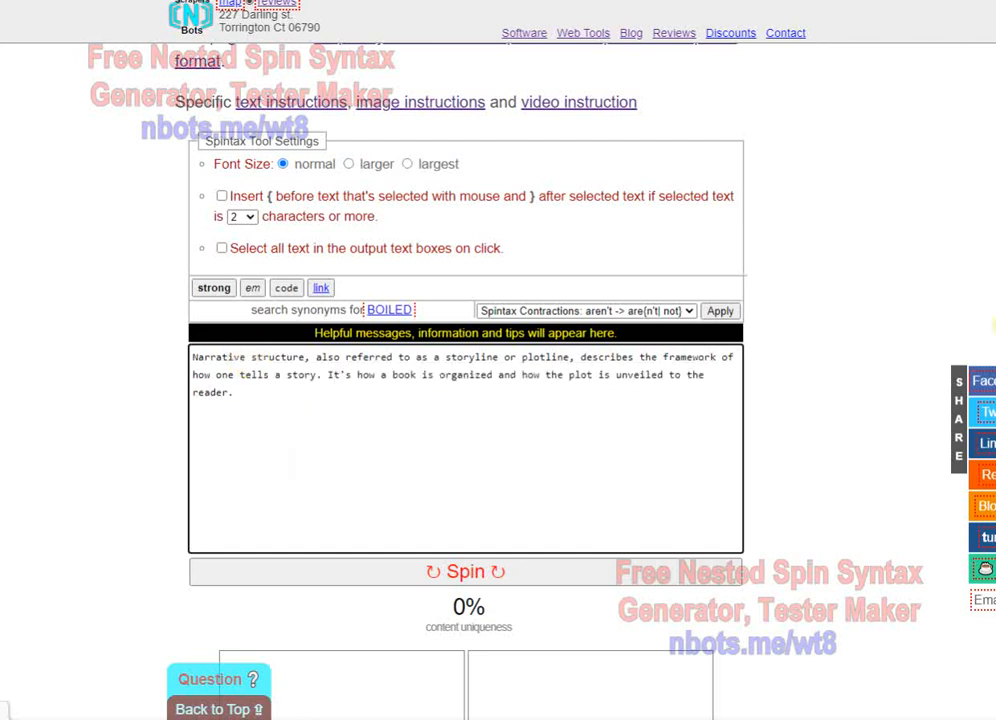
Step: Replace the word "structure" in the paragraph with the suggested spintax {layout|format|structure}
{"action": "scroll", "coordinate": [213, 629], "scroll_direction": "down", "scroll_amount": 1}
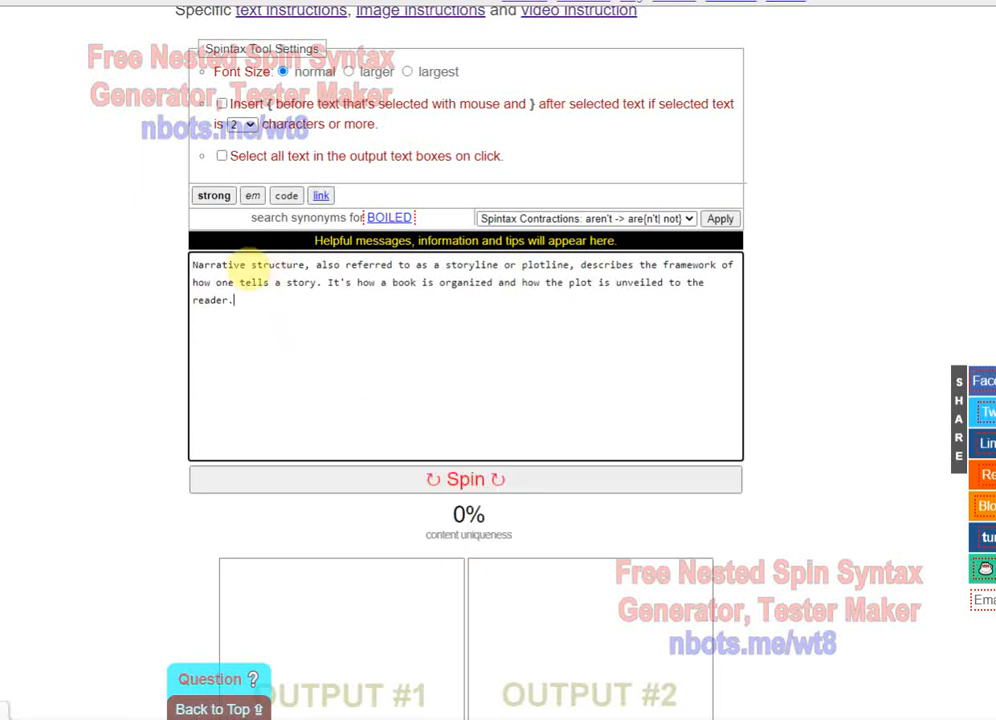
{"action": "double_click", "coordinate": [254, 264]}
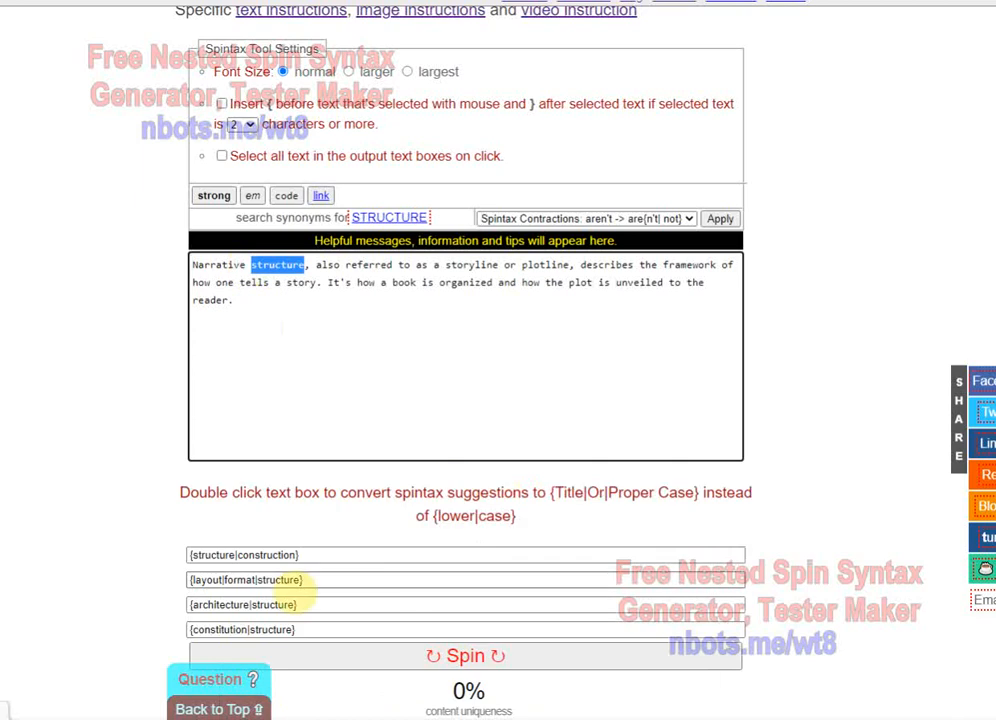
{"action": "left_click", "coordinate": [312, 580]}
{"action": "key", "text": "ctrl+c"}
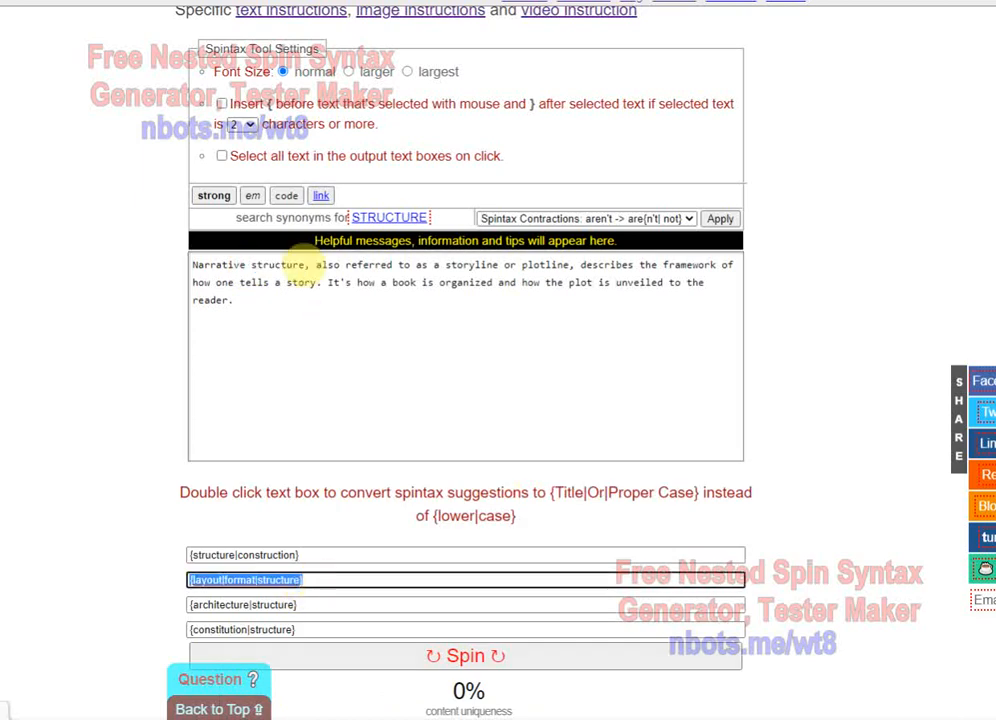
{"action": "double_click", "coordinate": [301, 265]}
{"action": "key", "text": "ctrl+v"}
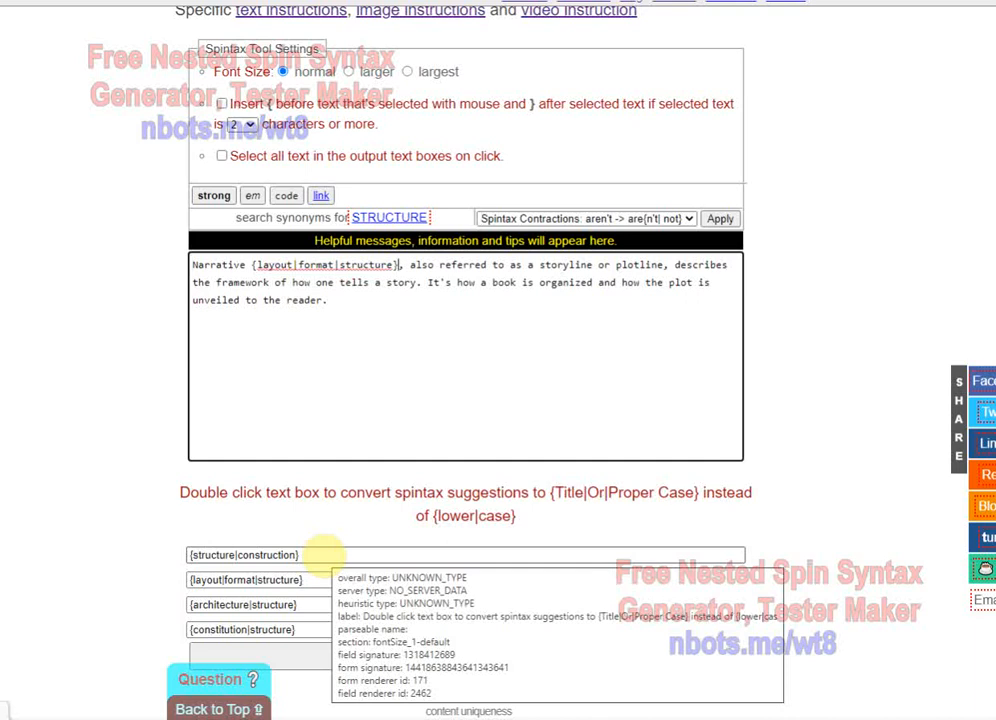
Step: Convert all four spintax suggestions for "structure" to proper case
{"action": "double_click", "coordinate": [324, 555]}
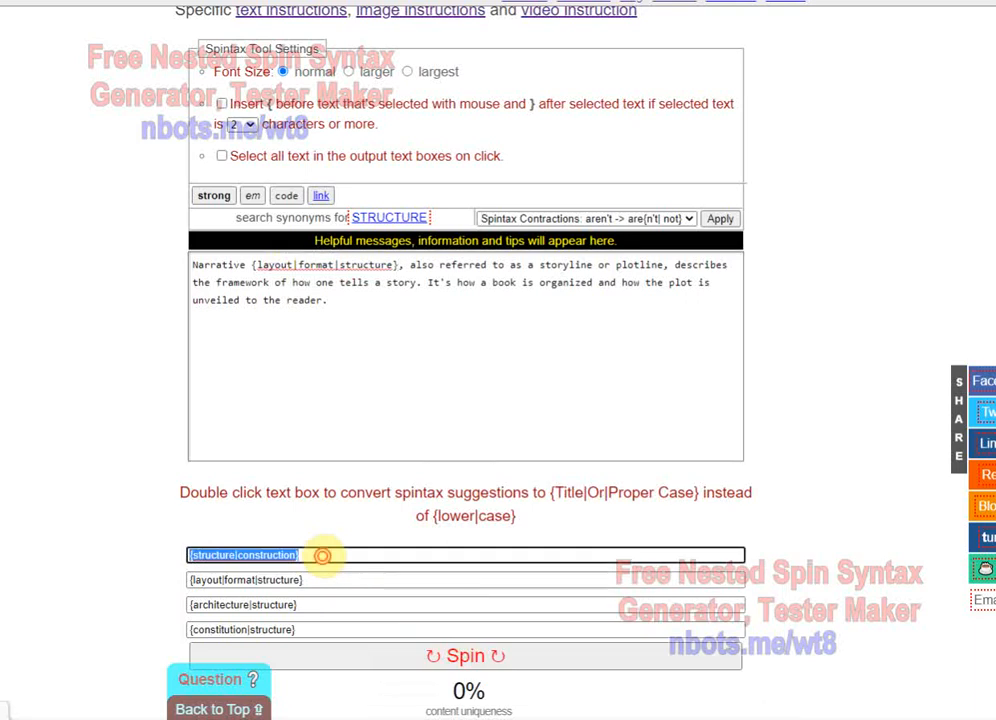
{"action": "double_click", "coordinate": [330, 577]}
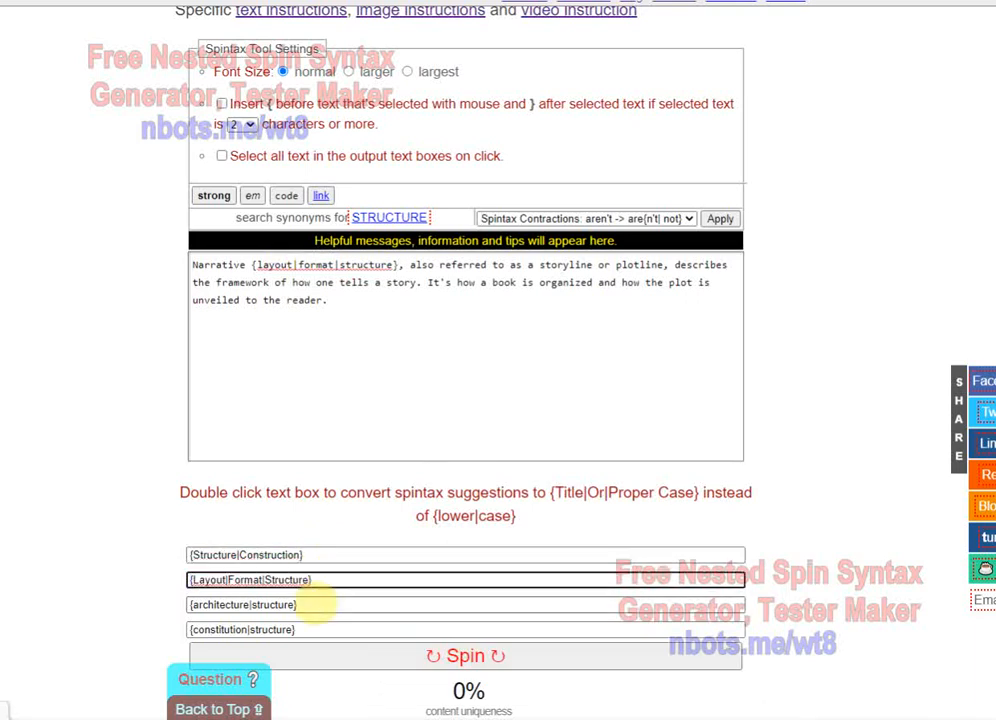
{"action": "double_click", "coordinate": [316, 604]}
{"action": "double_click", "coordinate": [311, 629]}
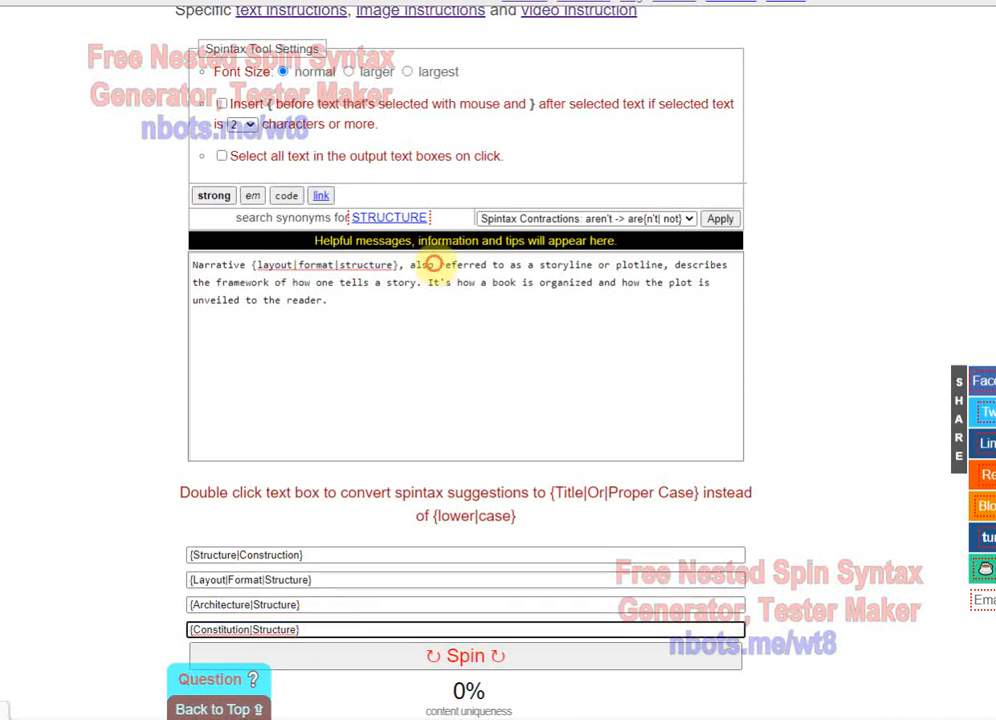
Step: Replace the word "also" in the paragraph with the suggested spintax {also|additionally}
{"action": "double_click", "coordinate": [421, 265]}
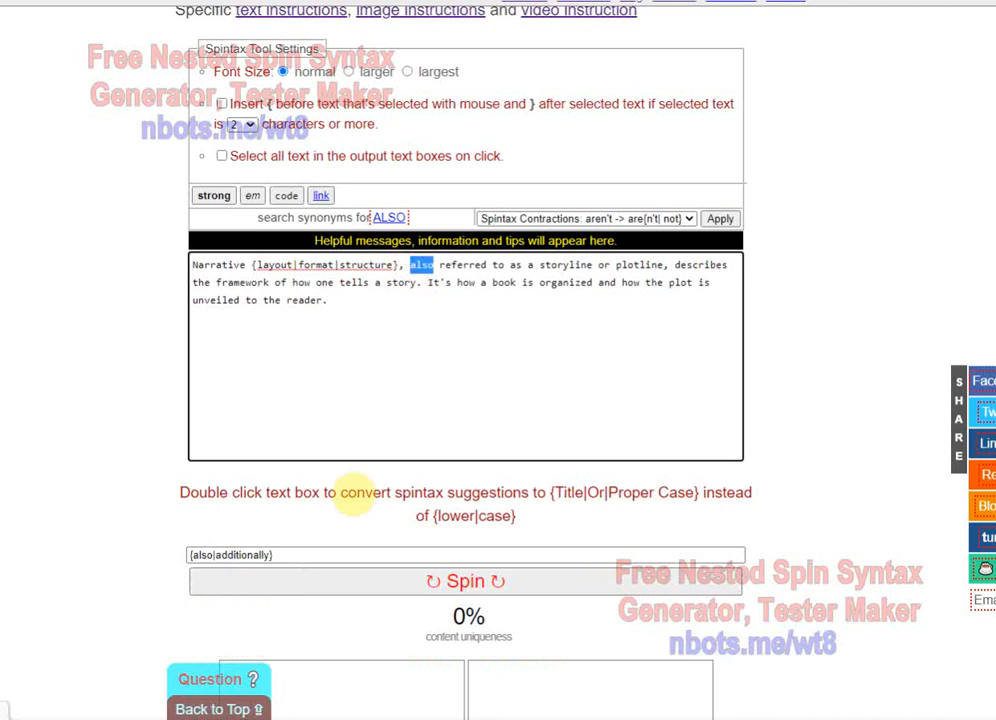
{"action": "left_click", "coordinate": [328, 555]}
{"action": "key", "text": "ctrl+c"}
{"action": "double_click", "coordinate": [421, 265]}
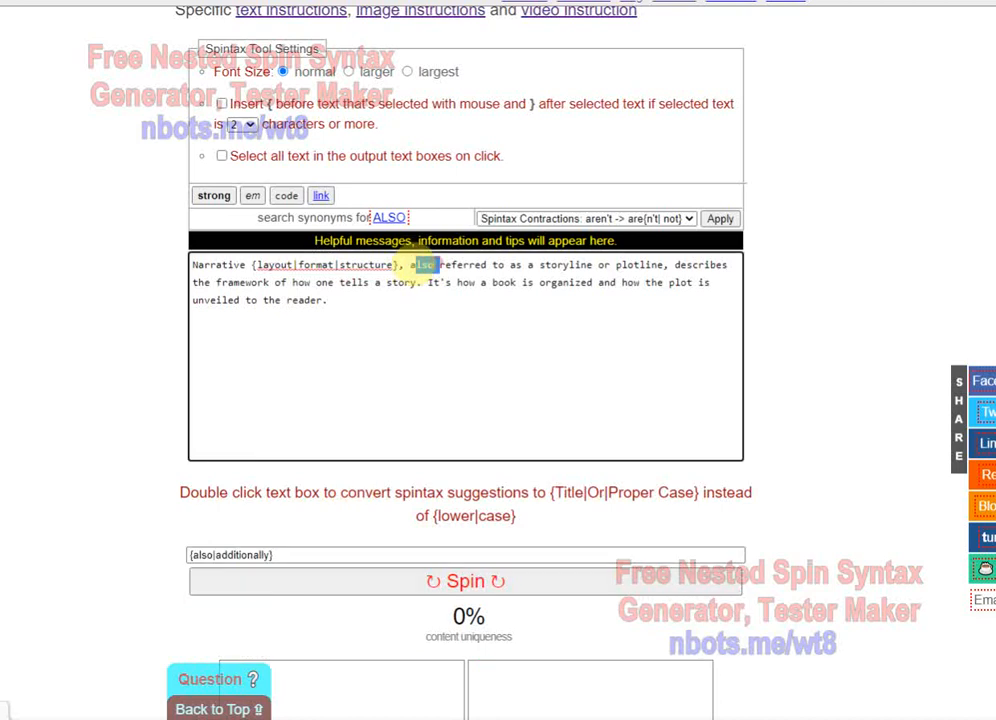
{"action": "key", "text": "ctrl+v"}
Step: Replace "referred to as" with its suggested spintax set beginning {known as|often known as|referred to as, and put a space before it
{"action": "left_click", "coordinate": [604, 265]}
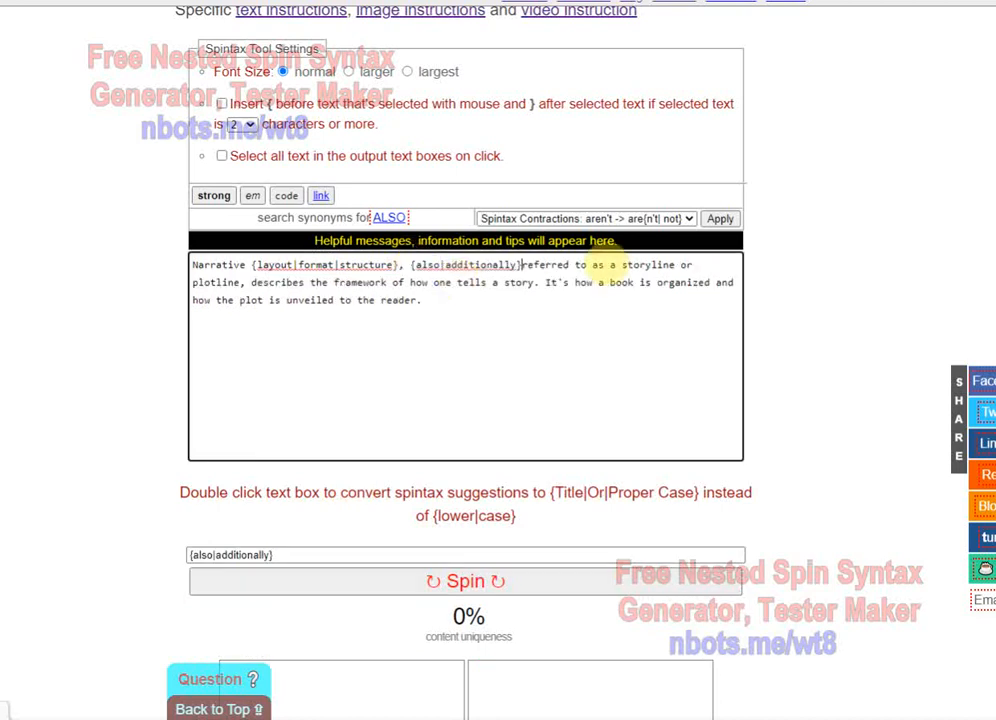
{"action": "left_click_drag", "start_coordinate": [604, 265], "coordinate": [521, 264]}
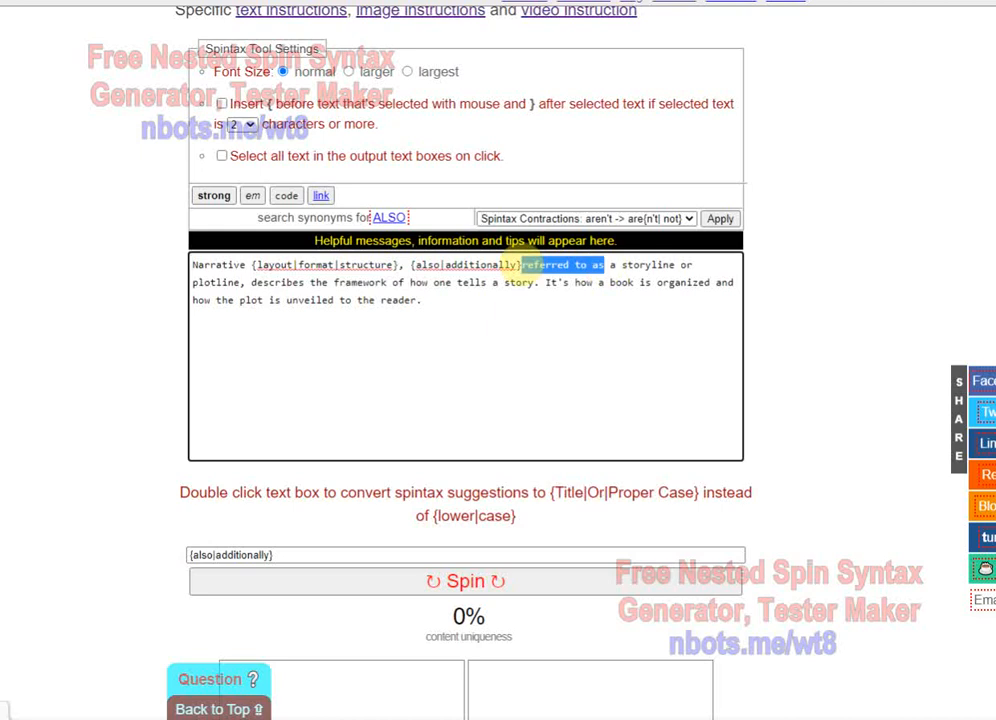
{"action": "left_click", "coordinate": [460, 553]}
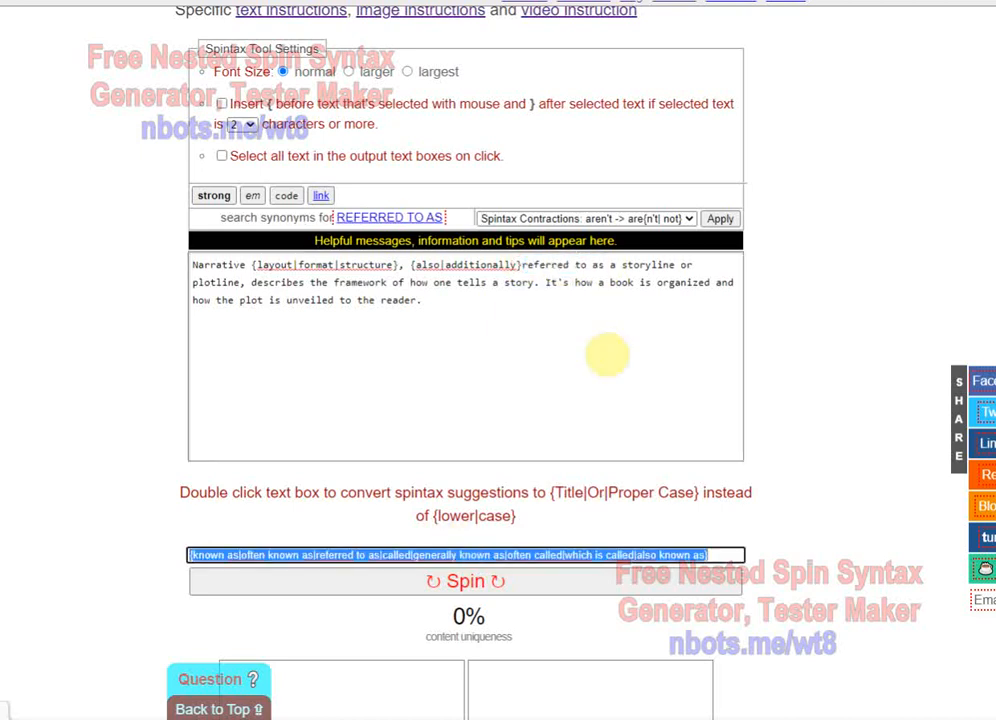
{"action": "left_click_drag", "start_coordinate": [604, 266], "coordinate": [521, 265]}
{"action": "type", "text": "{known as|often known as|referred to as|called|generally known as|often called|which is called|also known as}"}
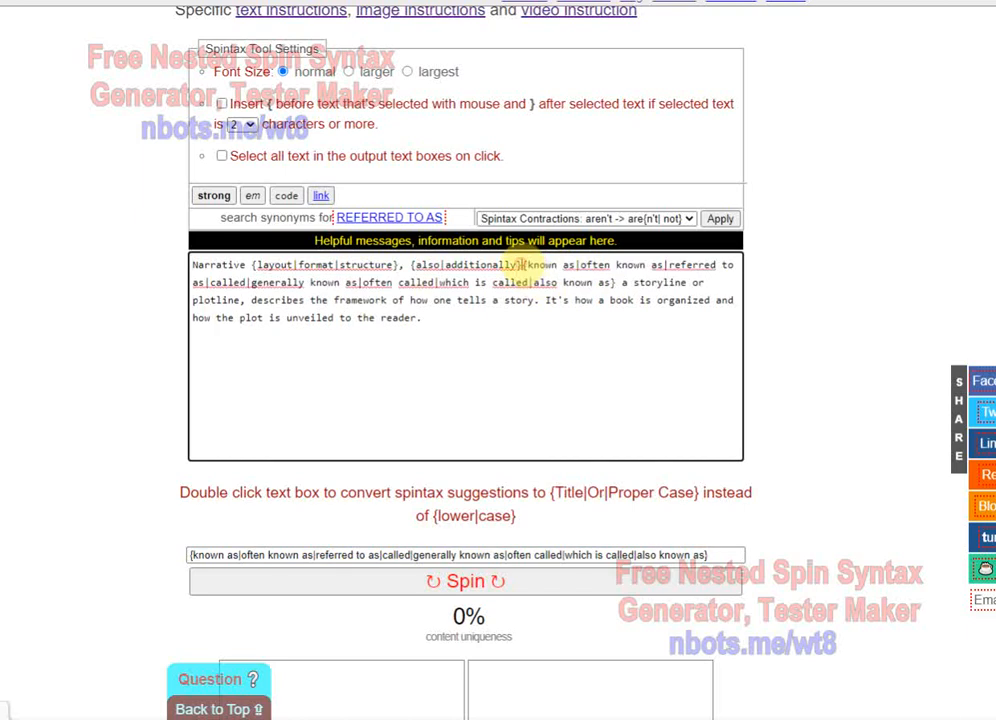
{"action": "left_click", "coordinate": [521, 265]}
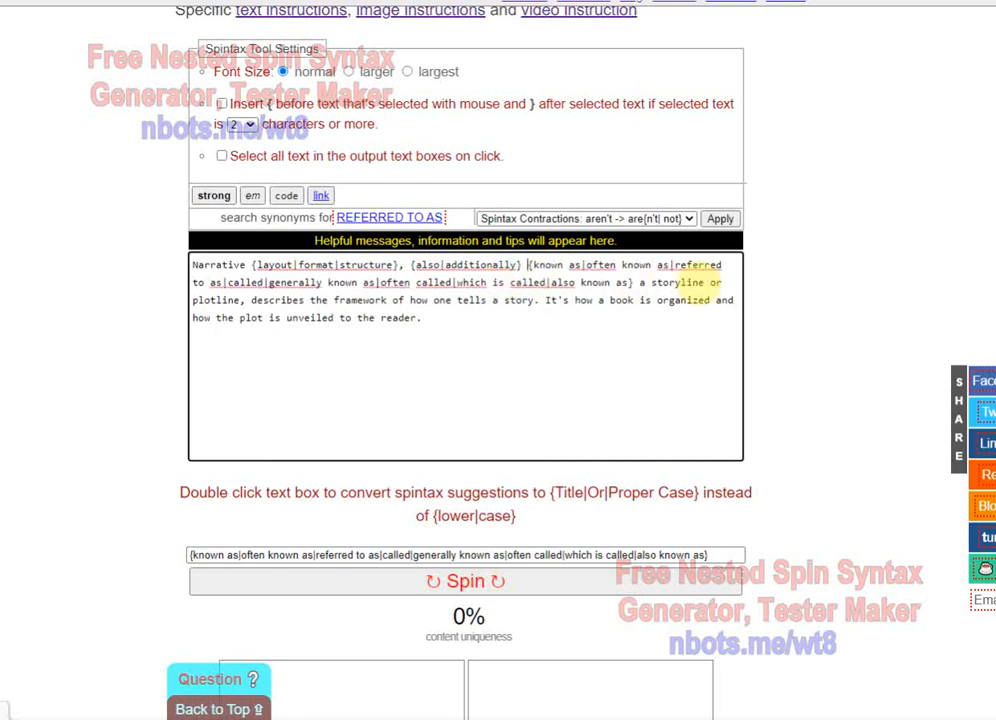
Step: Check whether the words "storyline", "plotline" and "framework" have spintax suggestions
{"action": "double_click", "coordinate": [680, 282]}
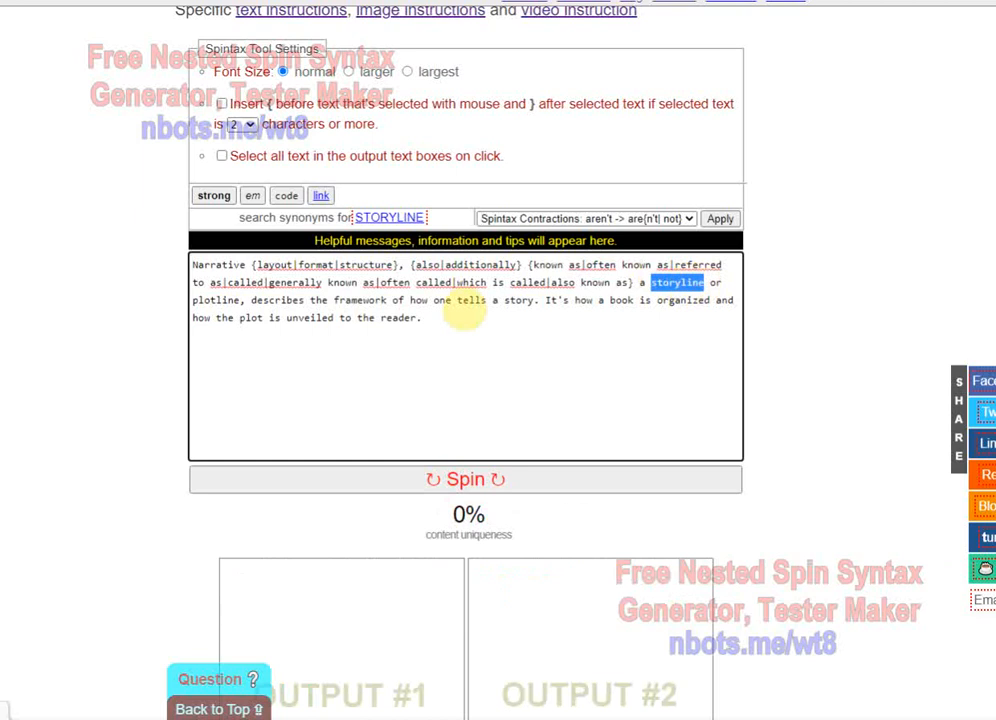
{"action": "left_click_drag", "start_coordinate": [241, 300], "coordinate": [189, 300]}
{"action": "double_click", "coordinate": [360, 300]}
Step: Reword "how one tells" as "how to tell" and replace "how to", "story", "book", "organized" and "and" with their suggested spintax sets
{"action": "left_click", "coordinate": [478, 300]}
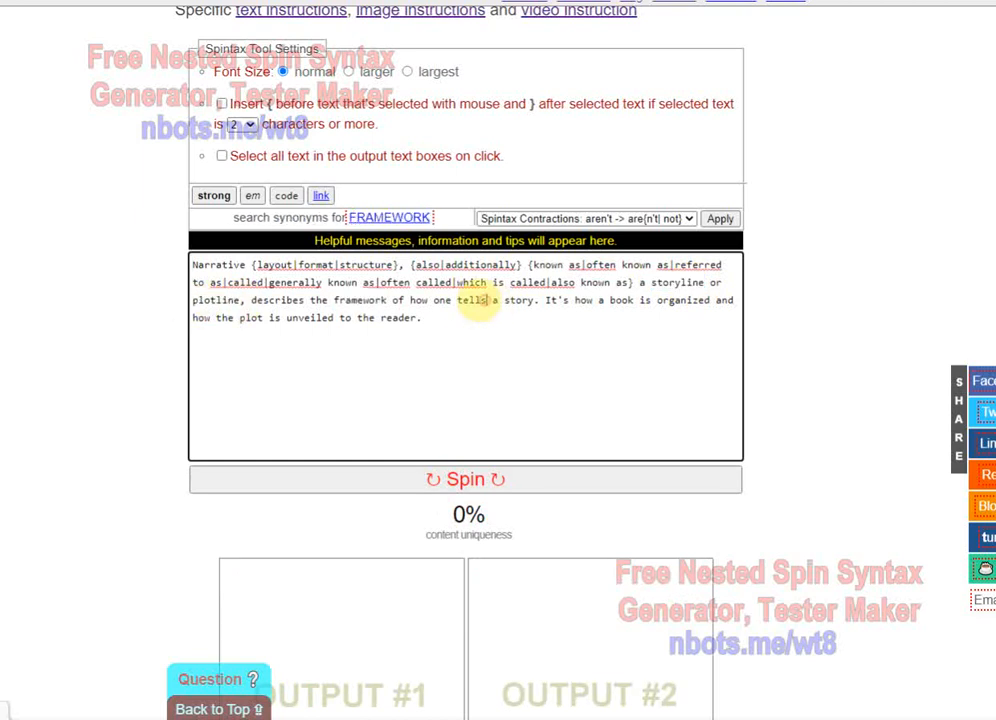
{"action": "left_click_drag", "start_coordinate": [478, 300], "coordinate": [434, 302]}
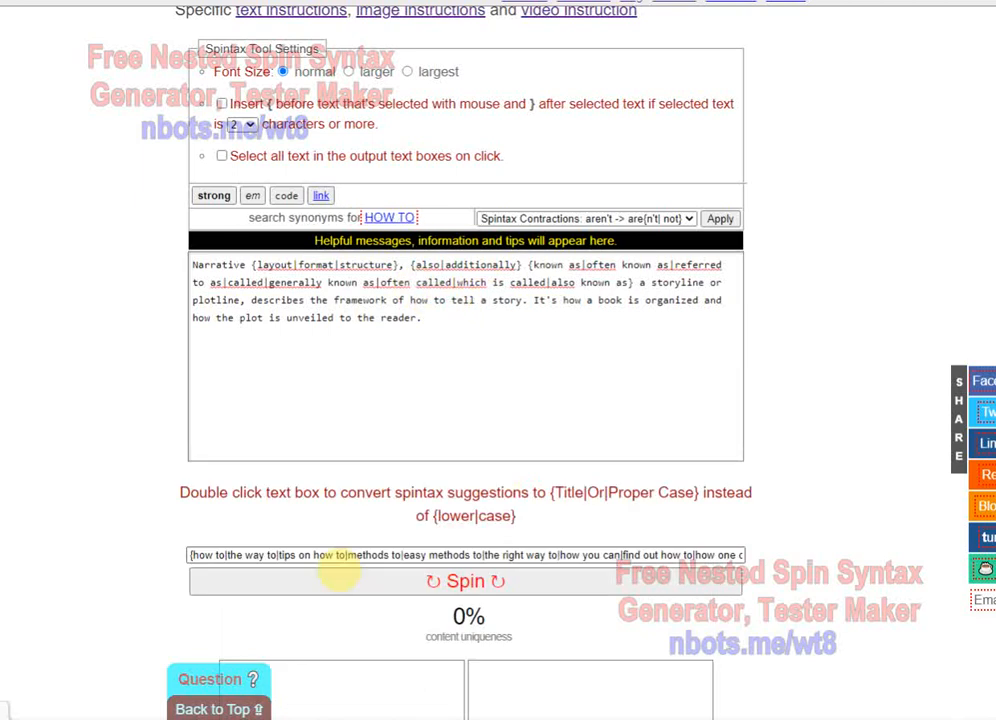
{"action": "left_click", "coordinate": [330, 553]}
{"action": "left_click", "coordinate": [445, 302]}
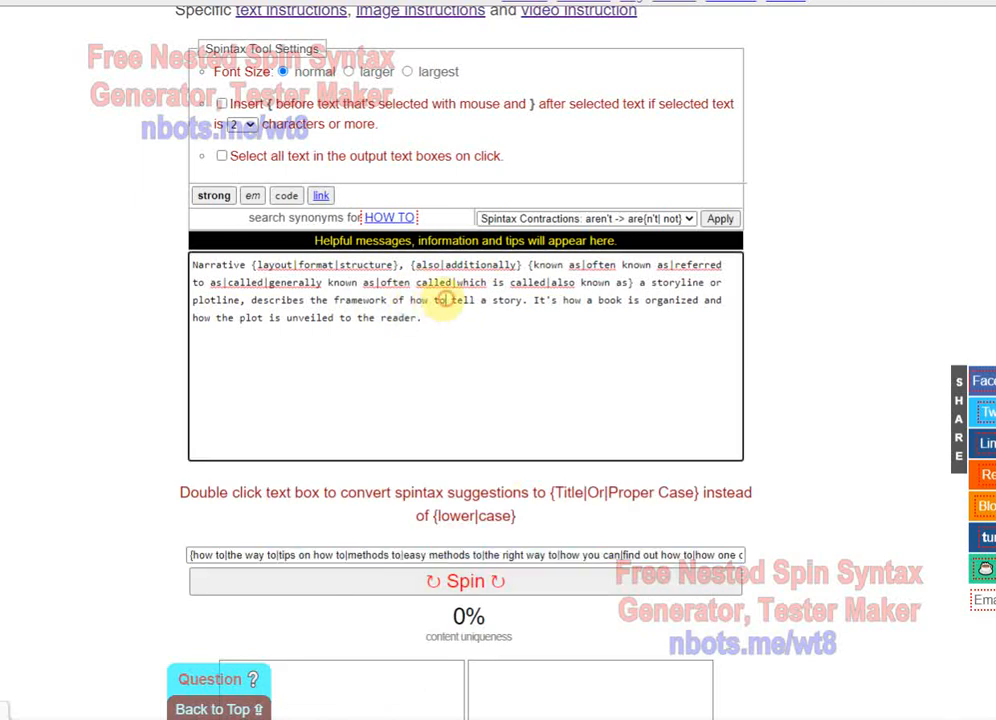
{"action": "left_click_drag", "start_coordinate": [445, 302], "coordinate": [409, 303]}
{"action": "type", "text": "{how to|the way to|tips on how to|methods to|easy methods to|the right way to|how you can|find out how to|how one can|the best way to|learn how to}"}
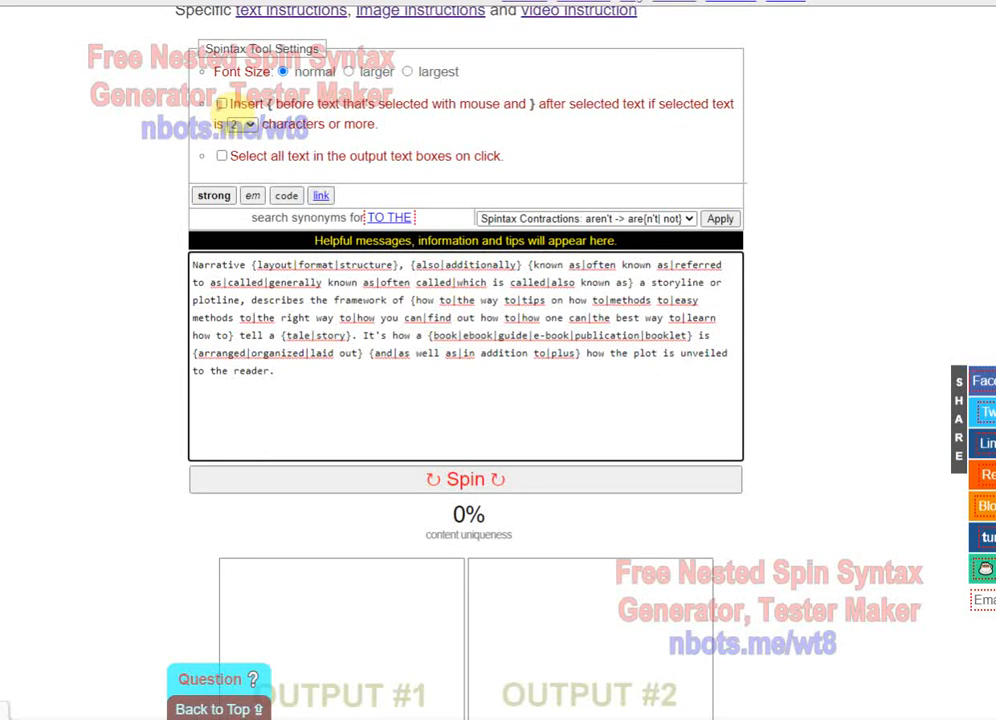
Step: Enable automatic insertion of curly brackets around selected text, try it on "how" after "It's", and remove the inserted brackets
{"action": "left_click", "coordinate": [221, 103]}
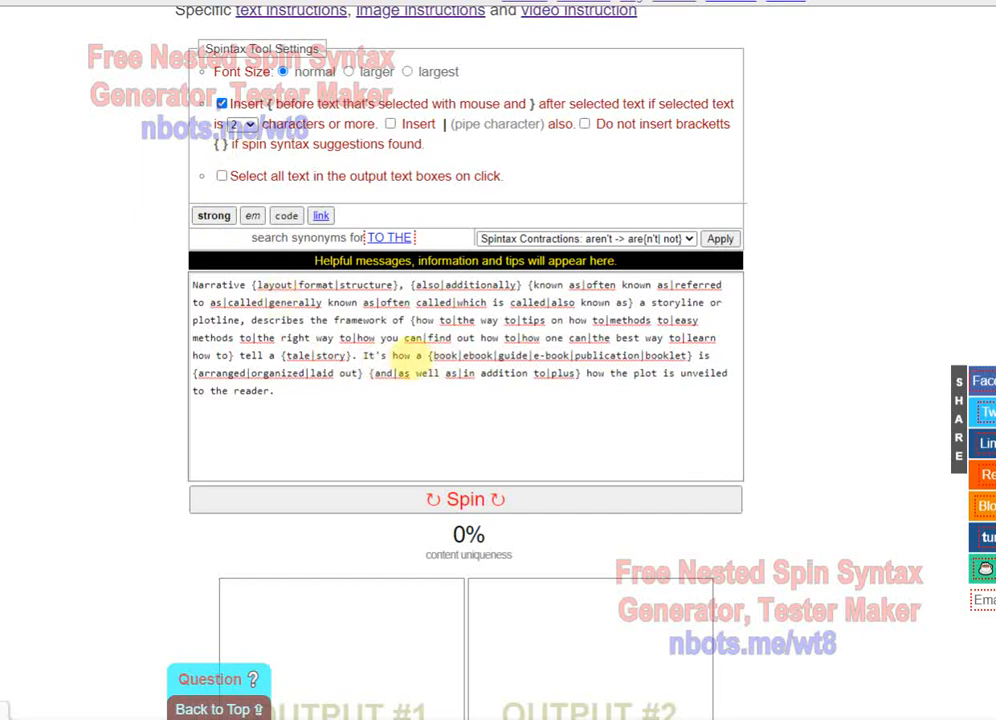
{"action": "double_click", "coordinate": [401, 356]}
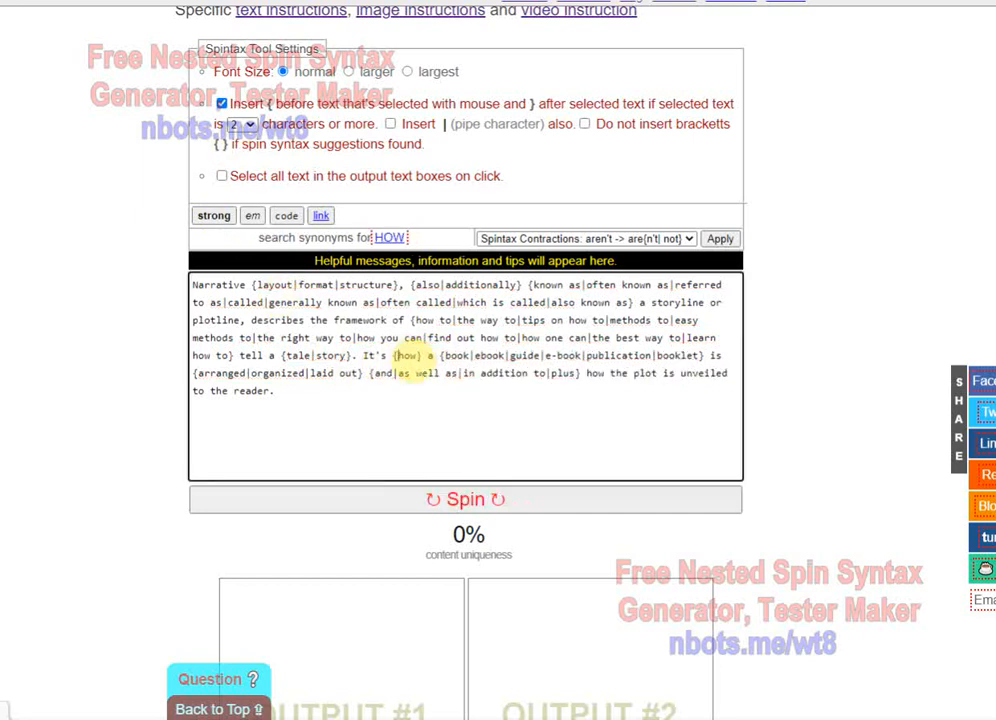
{"action": "left_click", "coordinate": [417, 357]}
{"action": "key", "text": "BackSpace"}
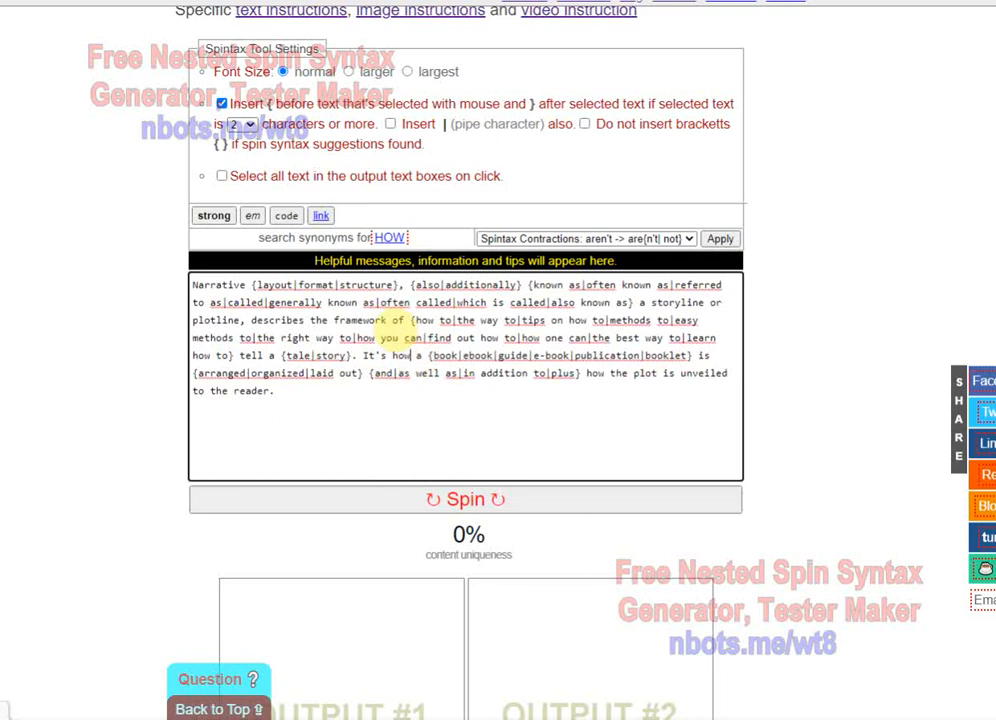
Step: Try the automatic bracketing on the phrase "framework of" and remove the inserted brackets
{"action": "left_click_drag", "start_coordinate": [404, 320], "coordinate": [333, 320]}
{"action": "left_click", "coordinate": [341, 320]}
{"action": "key", "text": "BackSpace"}
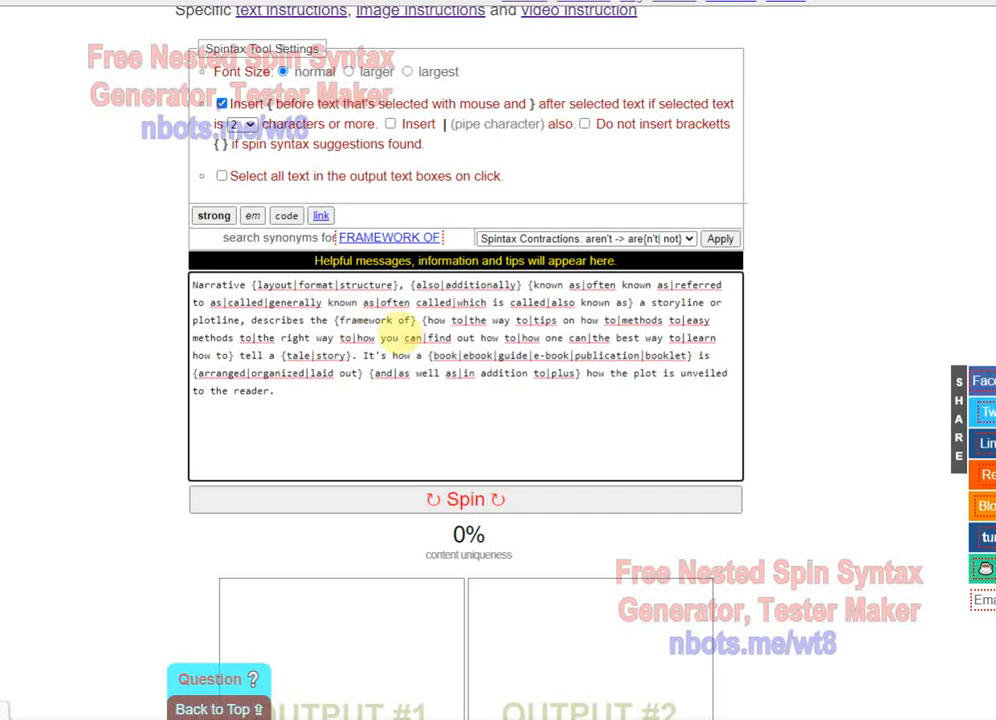
{"action": "left_click", "coordinate": [406, 321]}
{"action": "key", "text": "Delete"}
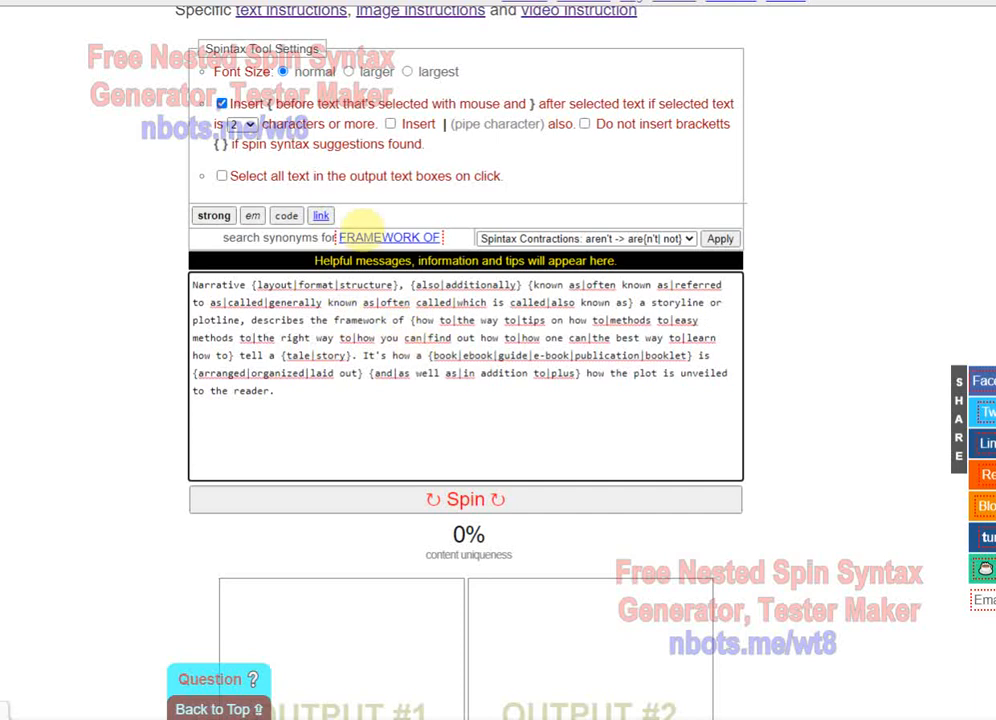
Step: Enable automatic pipe insertion and turn "framework" after "describes the" into {arrangement|framework}
{"action": "left_click", "coordinate": [390, 123]}
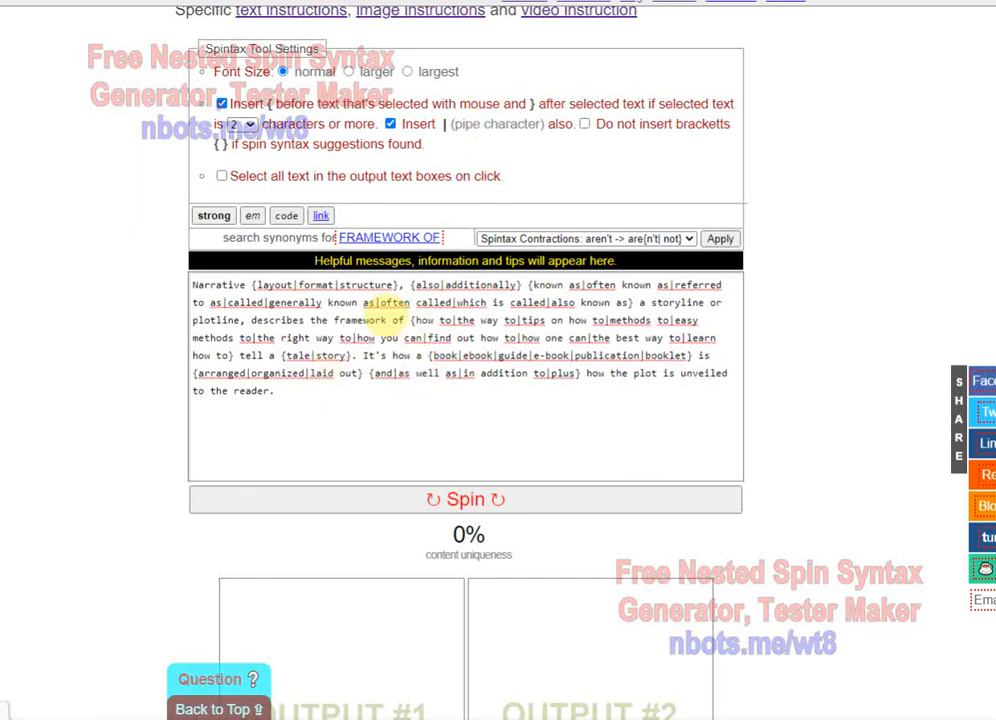
{"action": "left_click", "coordinate": [378, 320]}
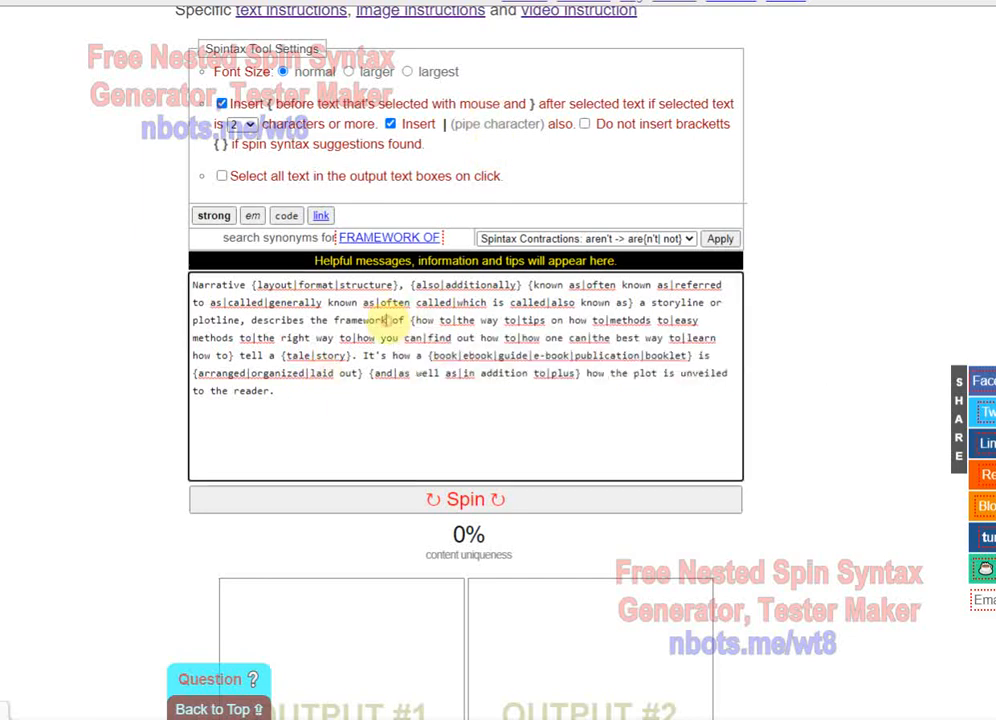
{"action": "double_click", "coordinate": [368, 321]}
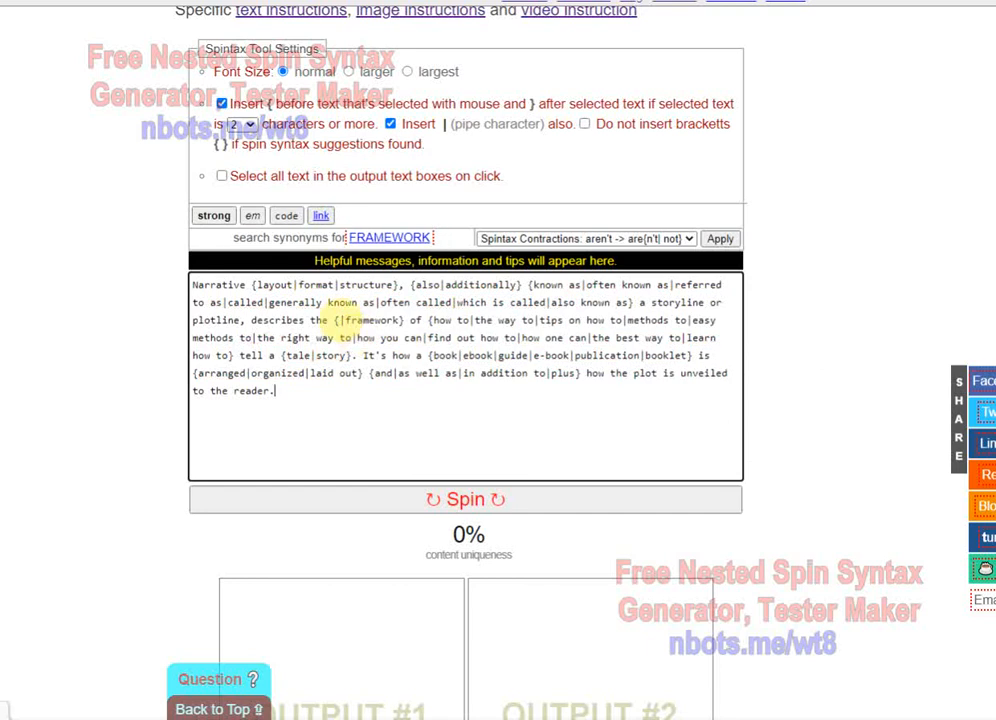
{"action": "type", "text": "arrangemen"}
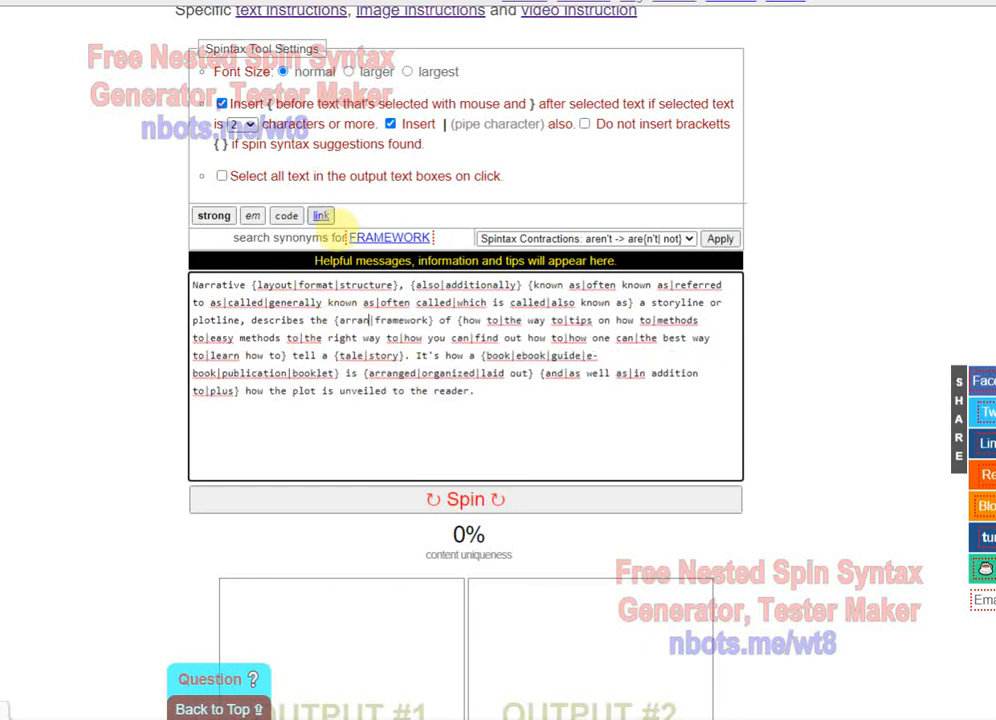
{"action": "type", "text": "t"}
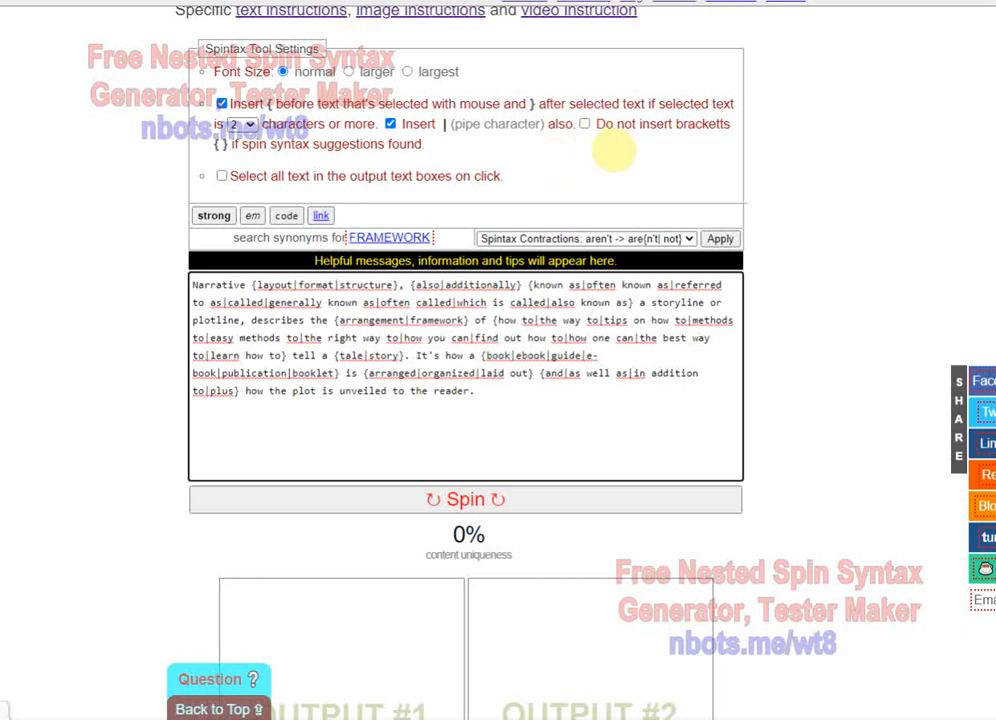
Step: Turn off bracket insertion when suggestions are found, and append "{You will find|There are} {tons of|many} other ways to write a story."
{"action": "left_click", "coordinate": [585, 126]}
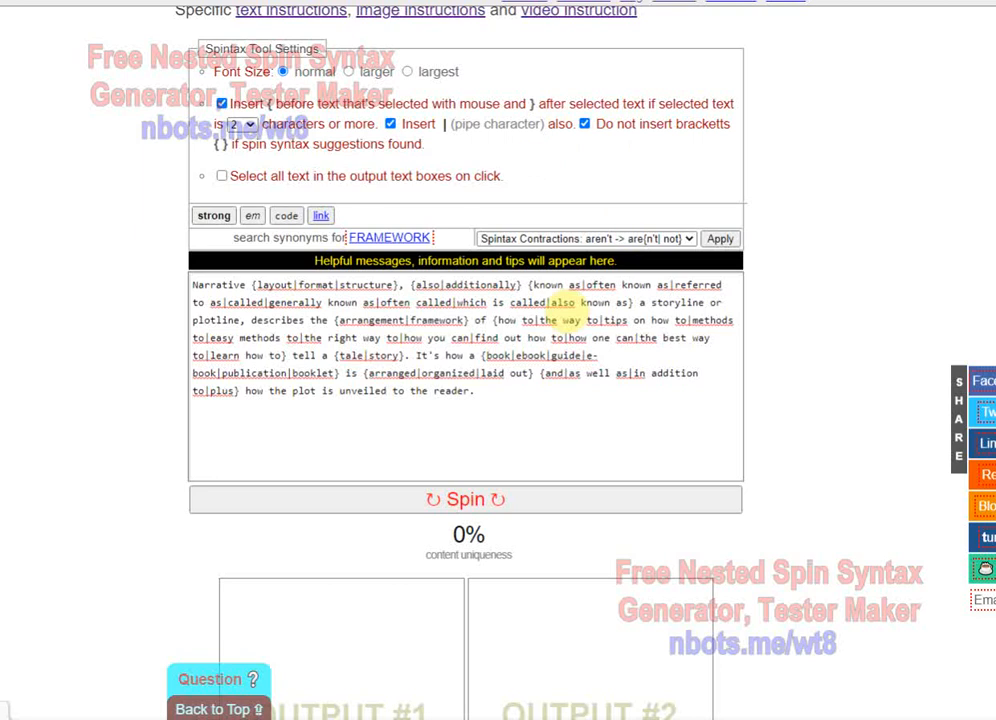
{"action": "left_click", "coordinate": [485, 391]}
{"action": "type", "text": "find|Ther"}
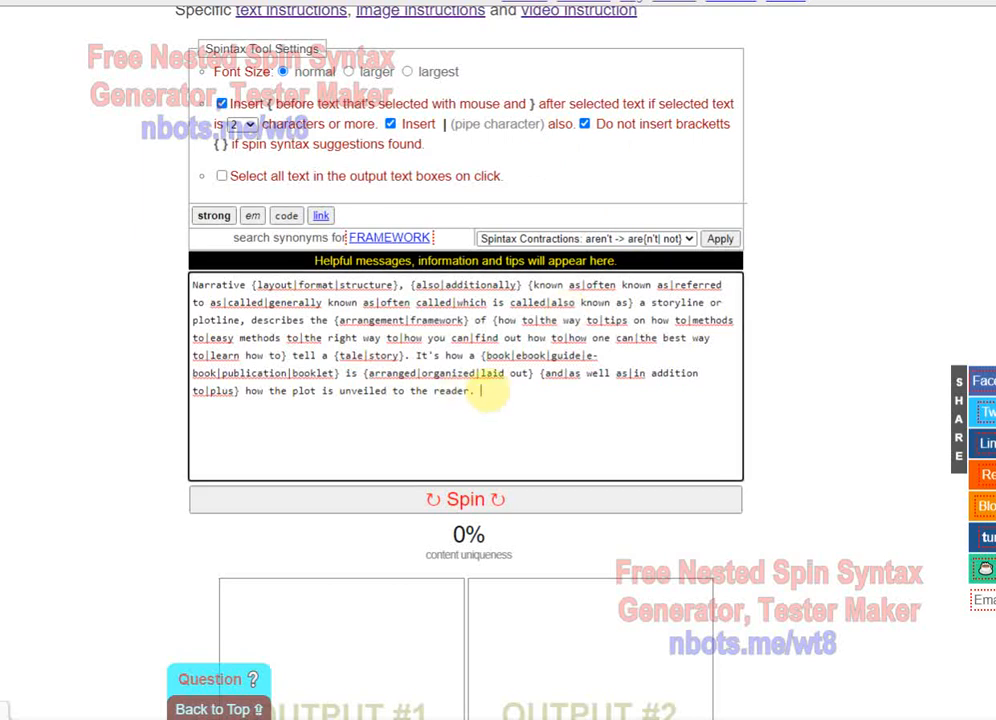
{"action": "type", "text": "e are} {tons of|many} other ways to write a "}
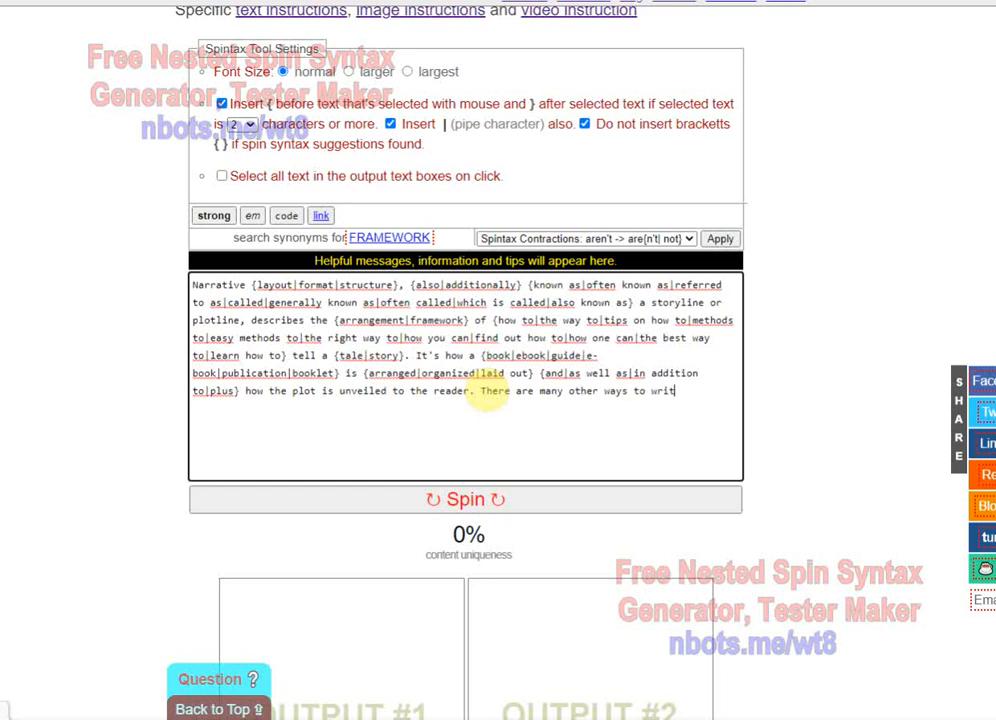
{"action": "type", "text": "story."}
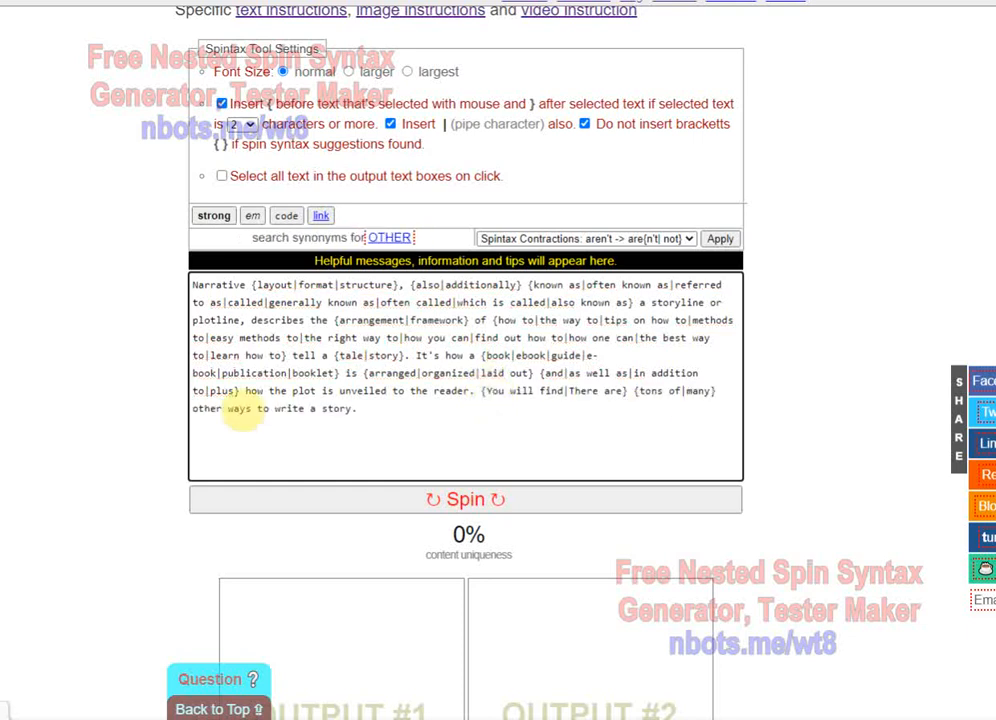
Step: In the last sentence, replace "ways" with {ways|methods|techniques|approaches}, "write" with {produce|write} and "story" with {tale|story}
{"action": "left_click_drag", "start_coordinate": [253, 412], "coordinate": [229, 411]}
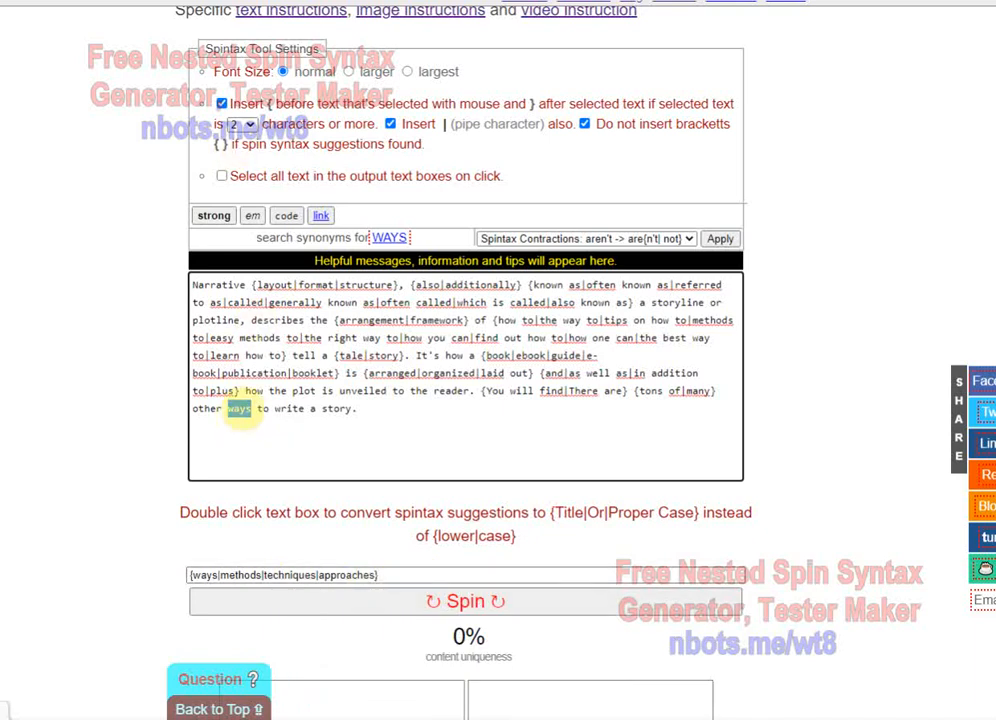
{"action": "double_click", "coordinate": [242, 408]}
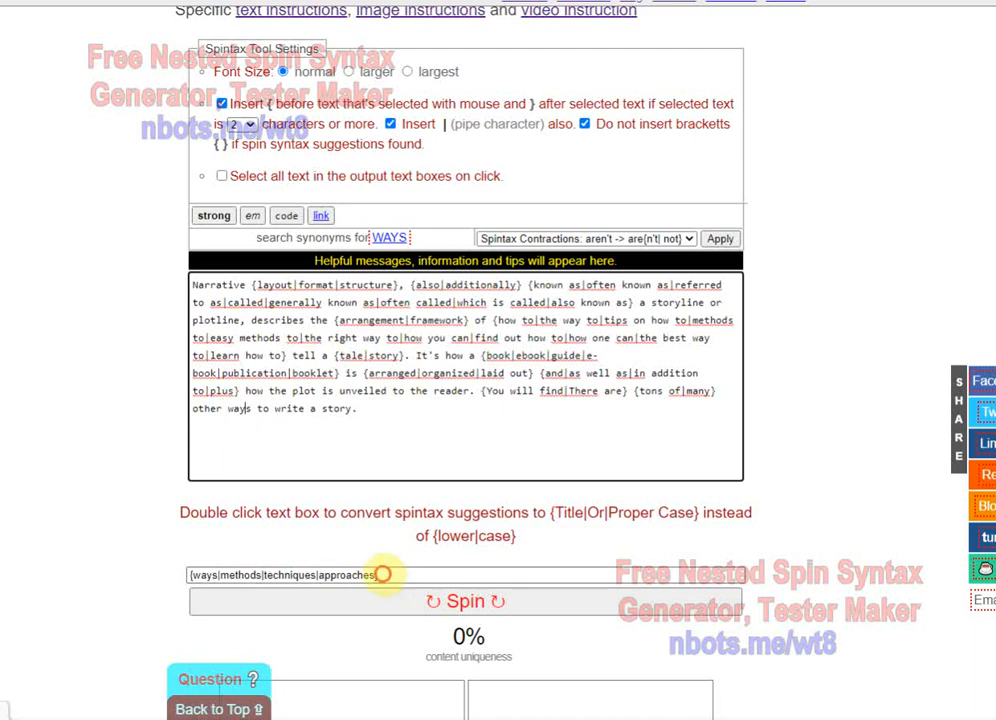
{"action": "left_click_drag", "start_coordinate": [380, 574], "coordinate": [349, 576]}
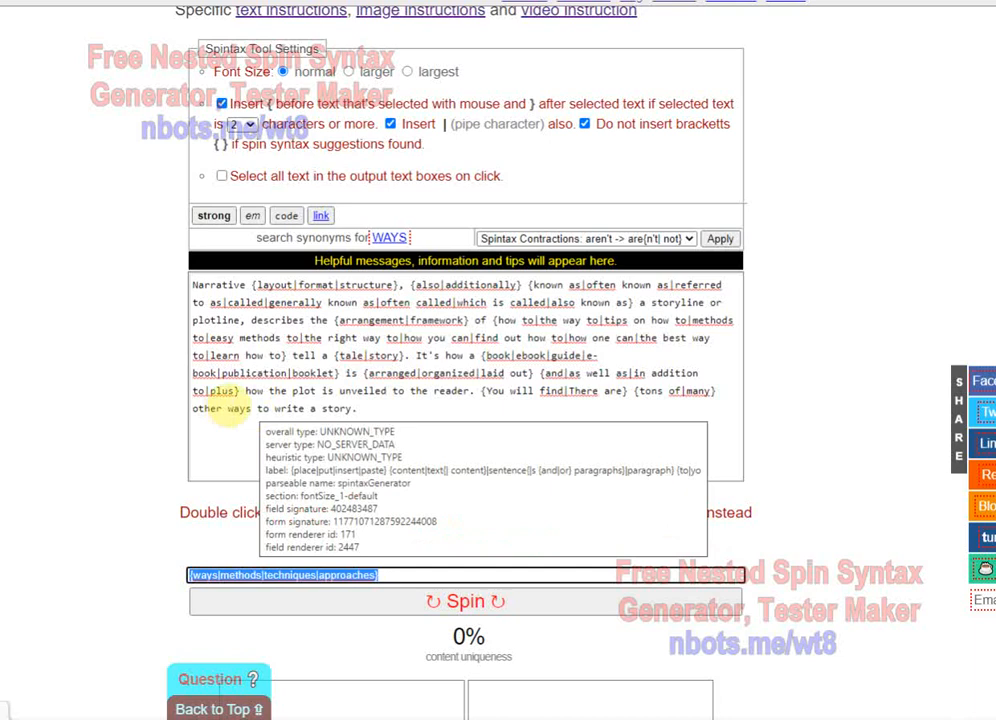
{"action": "left_click", "coordinate": [245, 376]}
{"action": "double_click", "coordinate": [242, 408]}
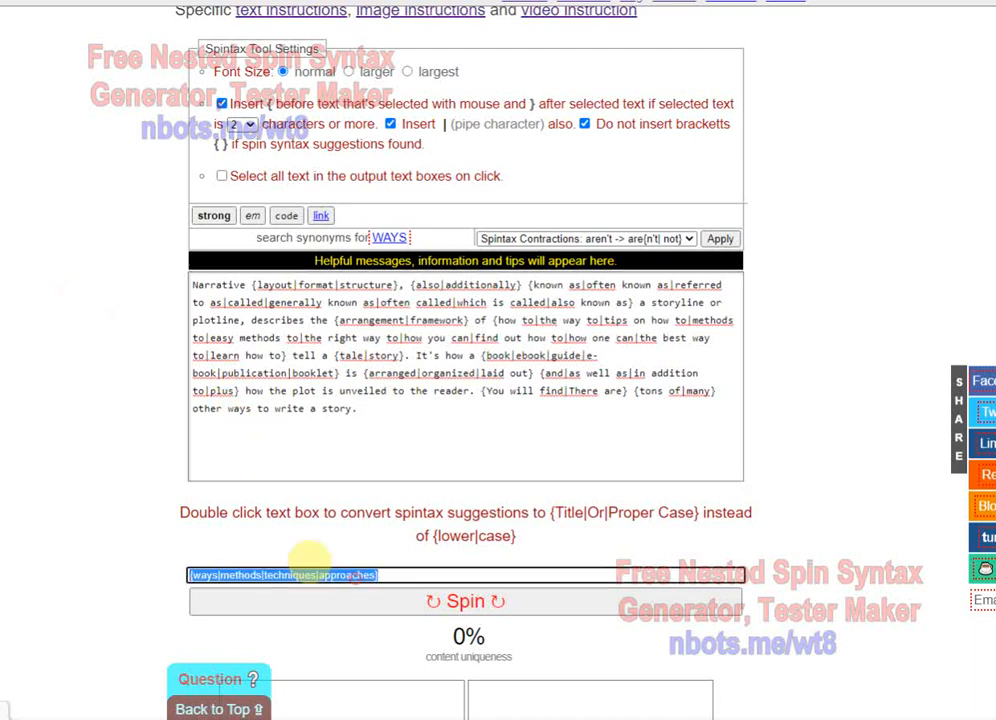
{"action": "double_click", "coordinate": [238, 408]}
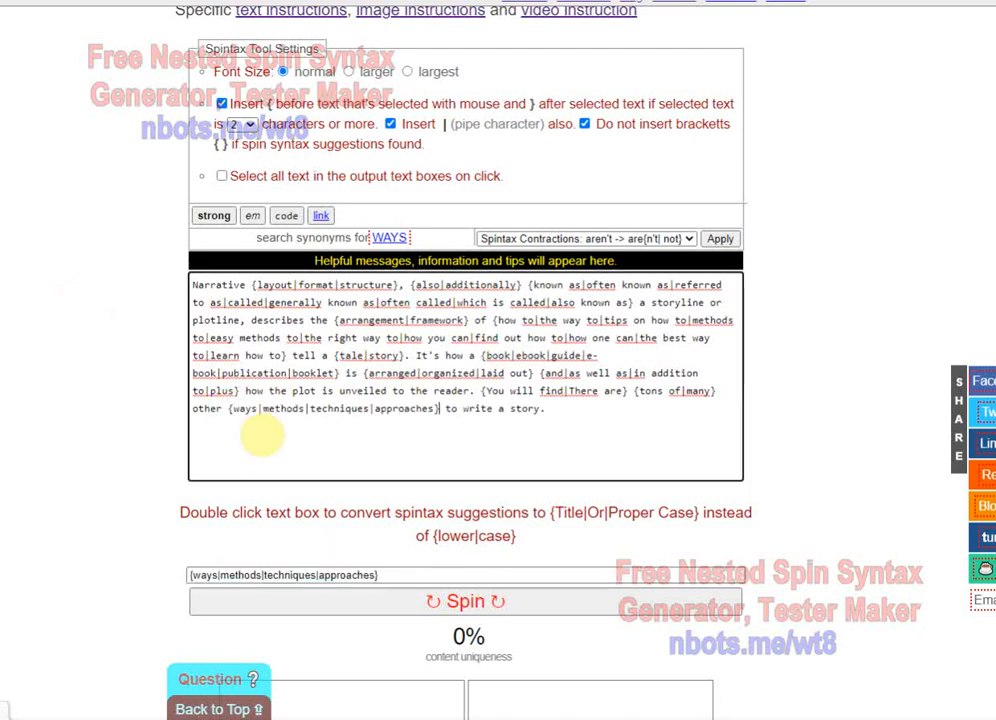
{"action": "double_click", "coordinate": [483, 408]}
{"action": "double_click", "coordinate": [583, 408]}
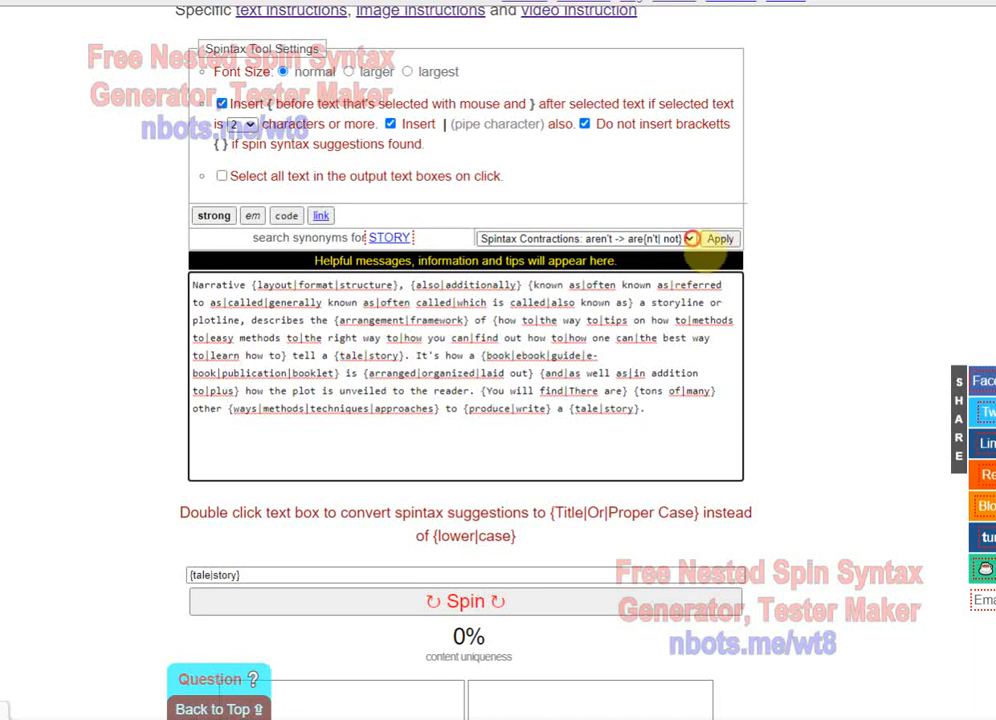
Step: Append "I can't think of a better way they won't be swayed." and apply the Spintax Contractions conversion to the text
{"action": "left_click", "coordinate": [690, 238]}
{"action": "left_click", "coordinate": [690, 238]}
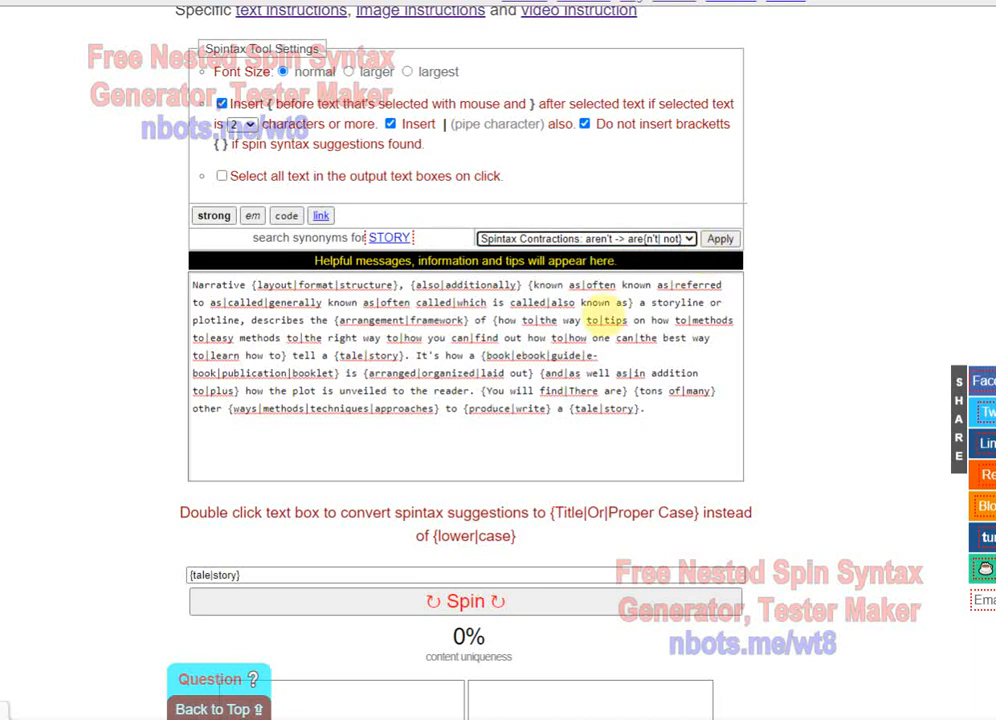
{"action": "left_click", "coordinate": [660, 413]}
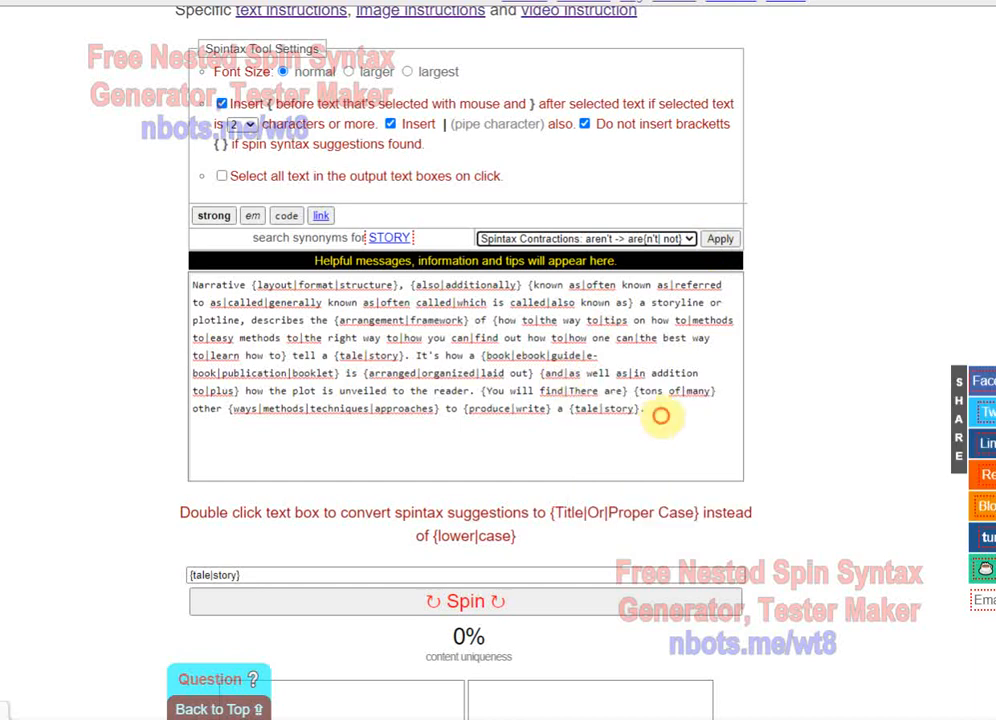
{"action": "type", "text": "I can't think of "}
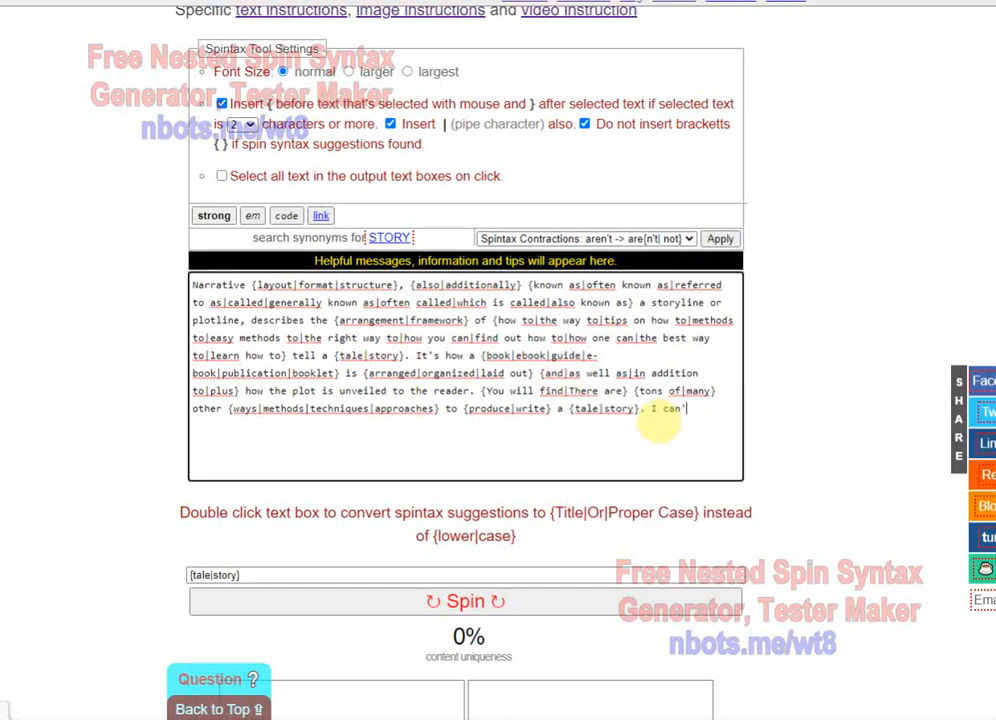
{"action": "type", "text": "a better way they won"}
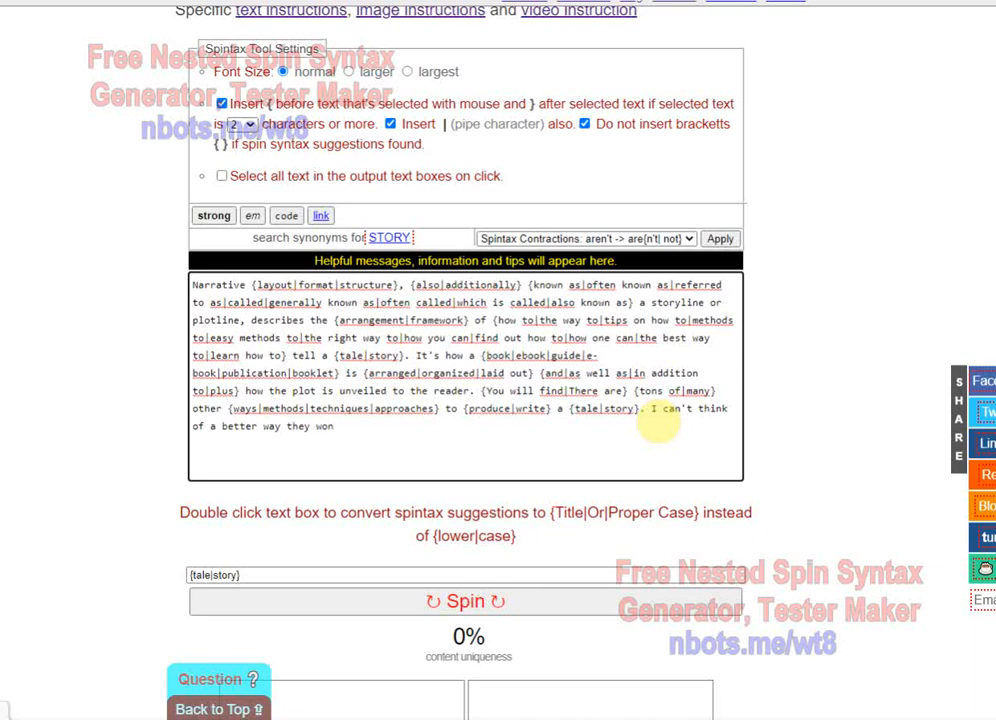
{"action": "type", "text": "'t be swayed."}
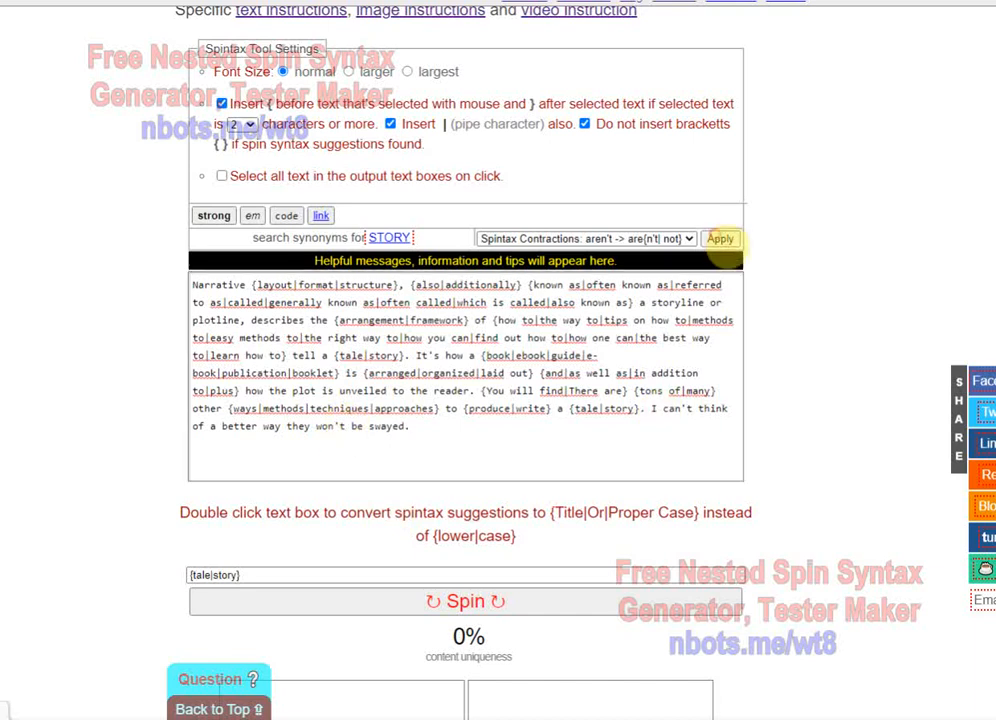
{"action": "left_click", "coordinate": [720, 238]}
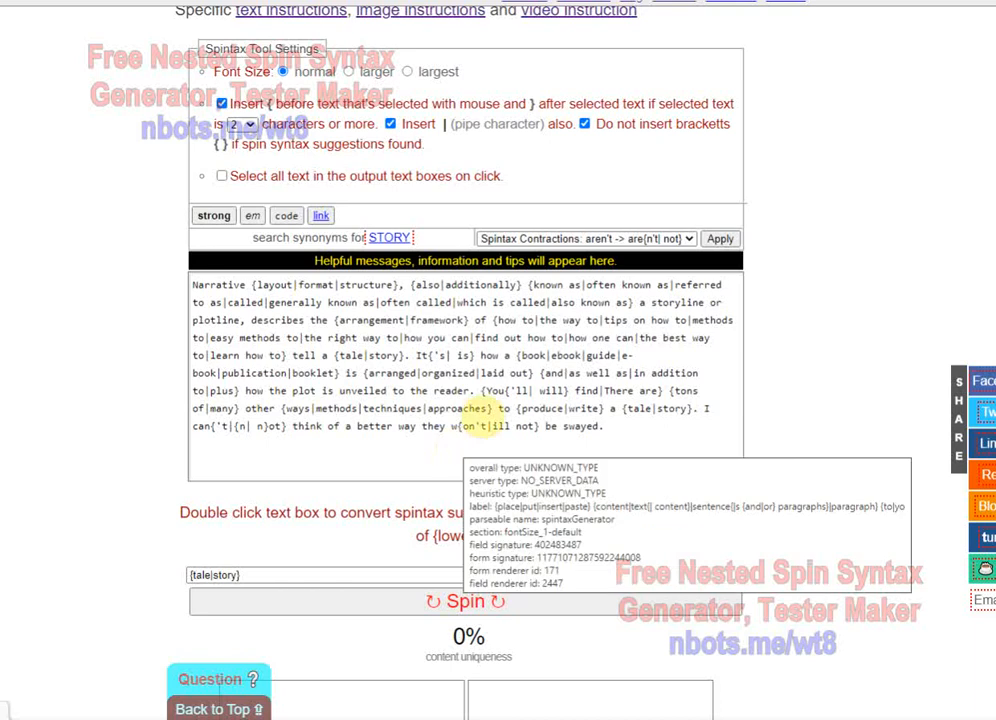
Step: Spin the spintax several times and review the generated output versions
{"action": "scroll", "coordinate": [783, 382], "scroll_direction": "down", "scroll_amount": 3}
{"action": "left_click", "coordinate": [702, 290]}
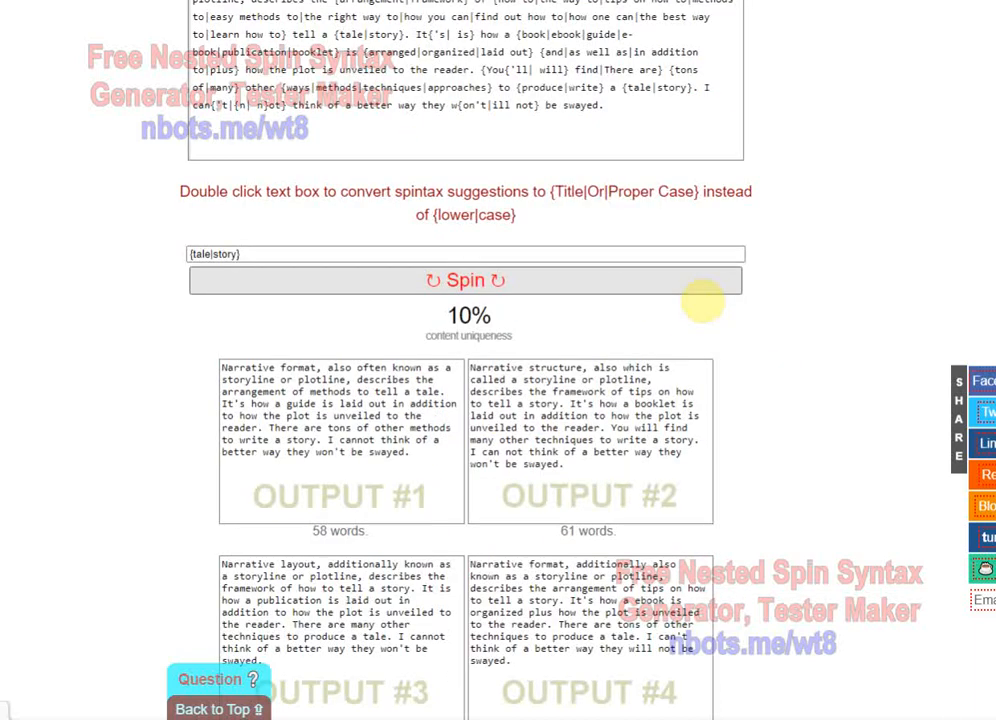
{"action": "left_click", "coordinate": [697, 289]}
{"action": "left_click", "coordinate": [694, 289]}
{"action": "left_click", "coordinate": [699, 292]}
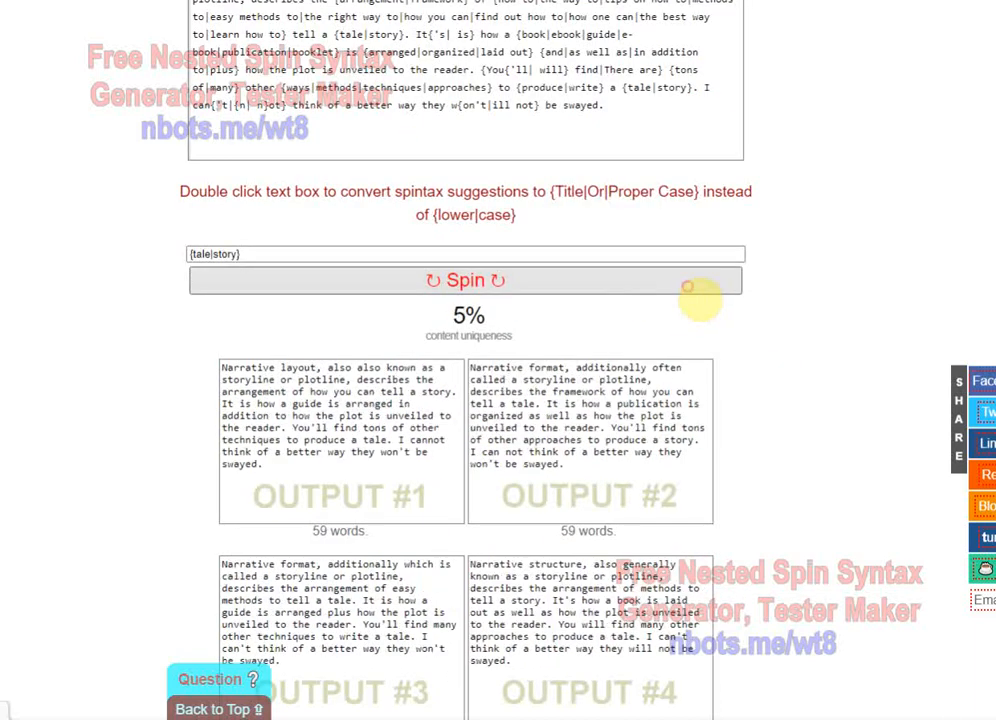
{"action": "left_click", "coordinate": [699, 292]}
{"action": "left_click", "coordinate": [699, 292]}
{"action": "scroll", "coordinate": [565, 612], "scroll_direction": "down", "scroll_amount": 3}
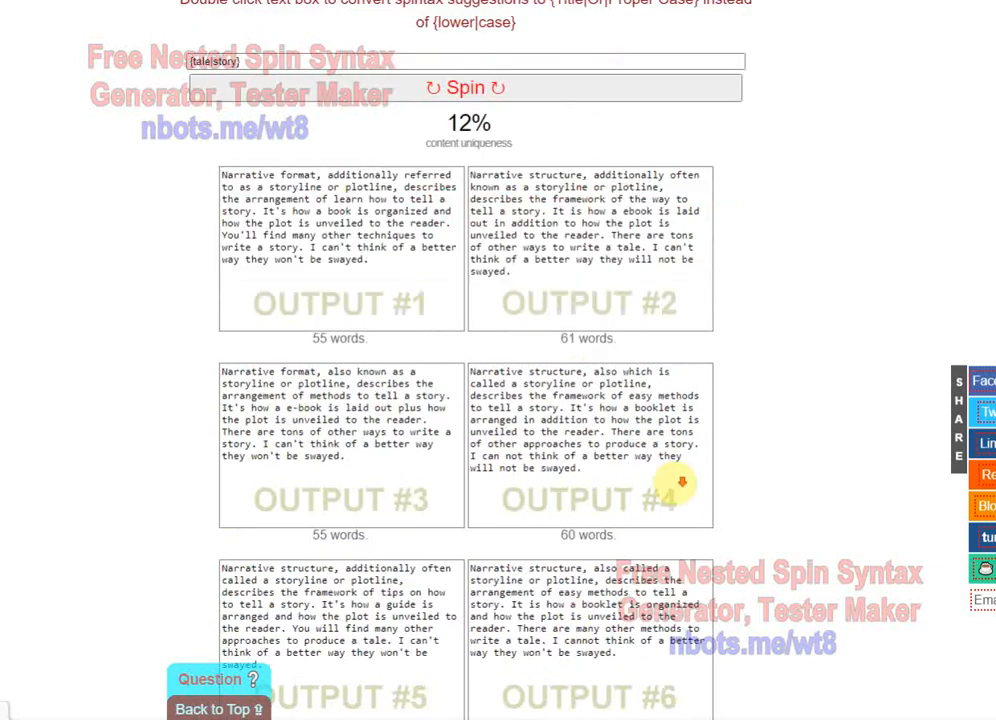
Step: Disable automatic bracket insertion and wrap "{layout|format|structure}, {also|additionally}" in strong tags
{"action": "scroll", "coordinate": [588, 473], "scroll_direction": "up", "scroll_amount": 6}
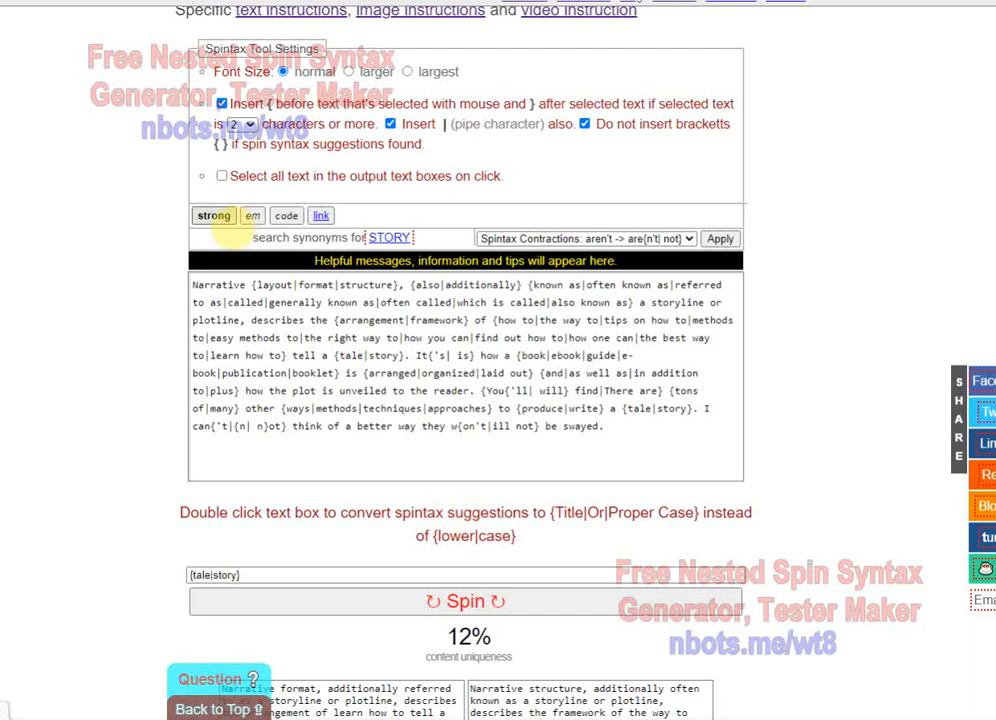
{"action": "left_click", "coordinate": [222, 104]}
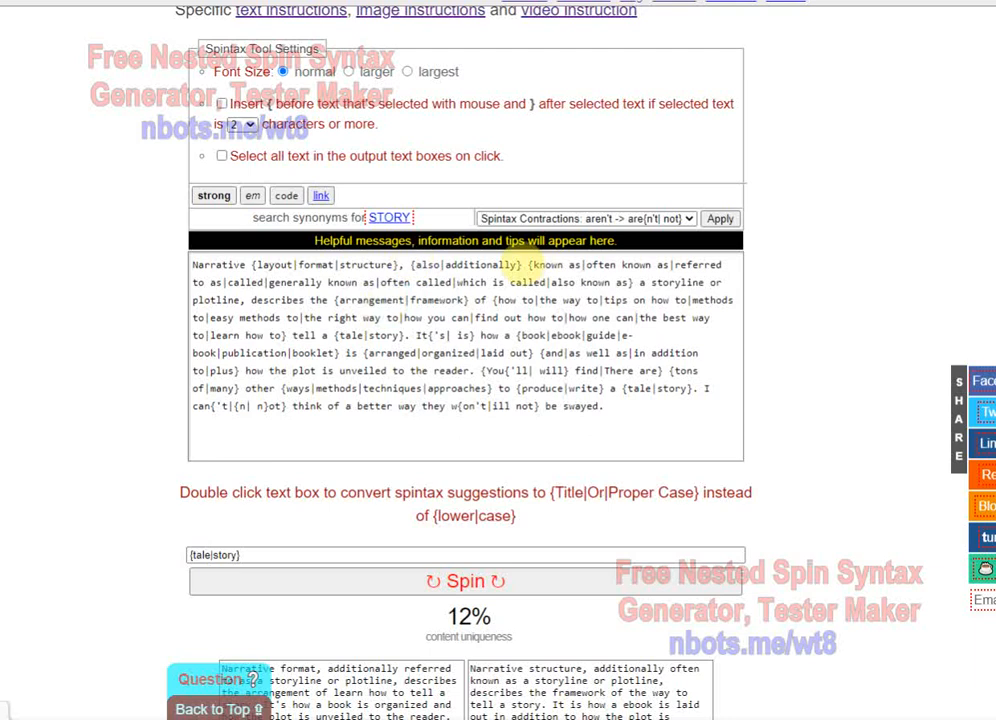
{"action": "left_click", "coordinate": [521, 265]}
{"action": "left_click_drag", "start_coordinate": [521, 265], "coordinate": [250, 264]}
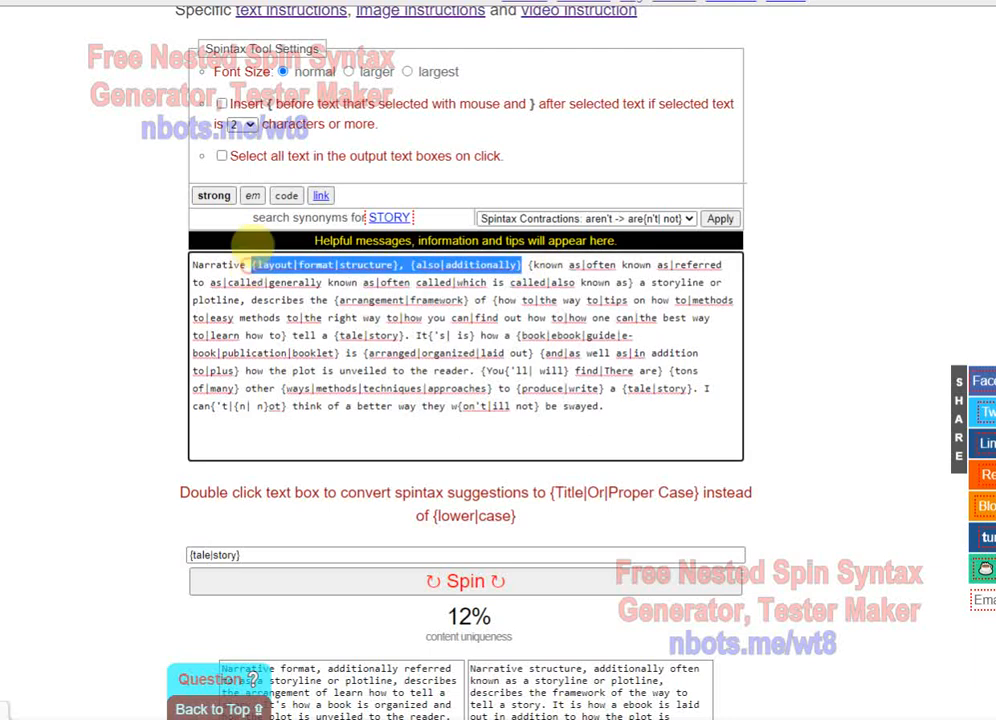
{"action": "left_click", "coordinate": [213, 195]}
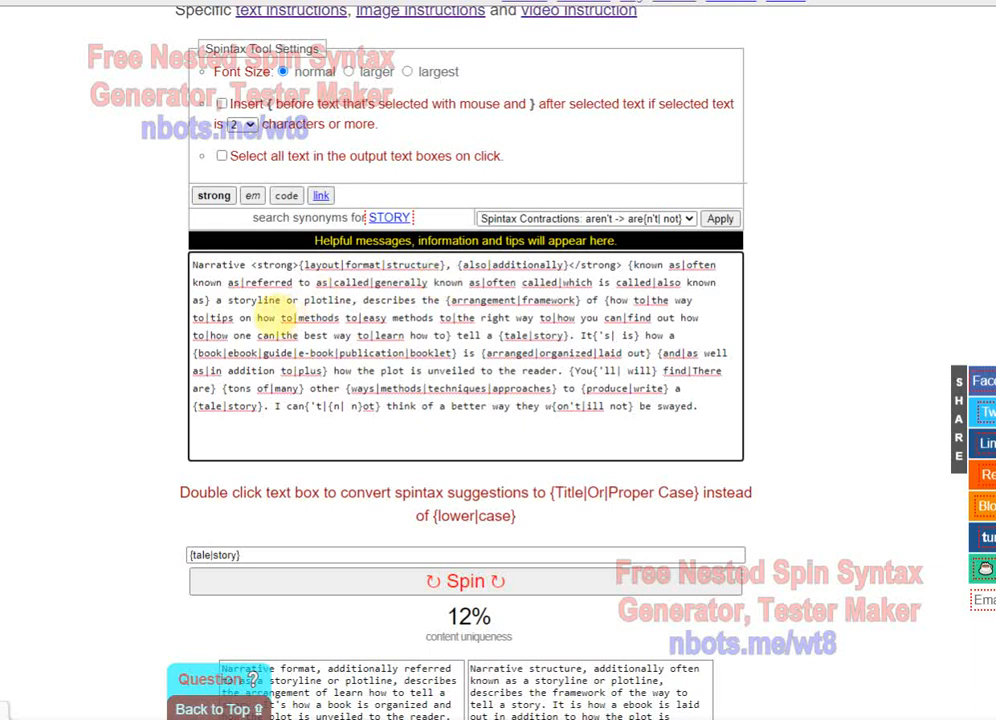
Step: Wrap "on how" after "tips" in em tags and "tell a" in code tags
{"action": "left_click_drag", "start_coordinate": [276, 318], "coordinate": [241, 314]}
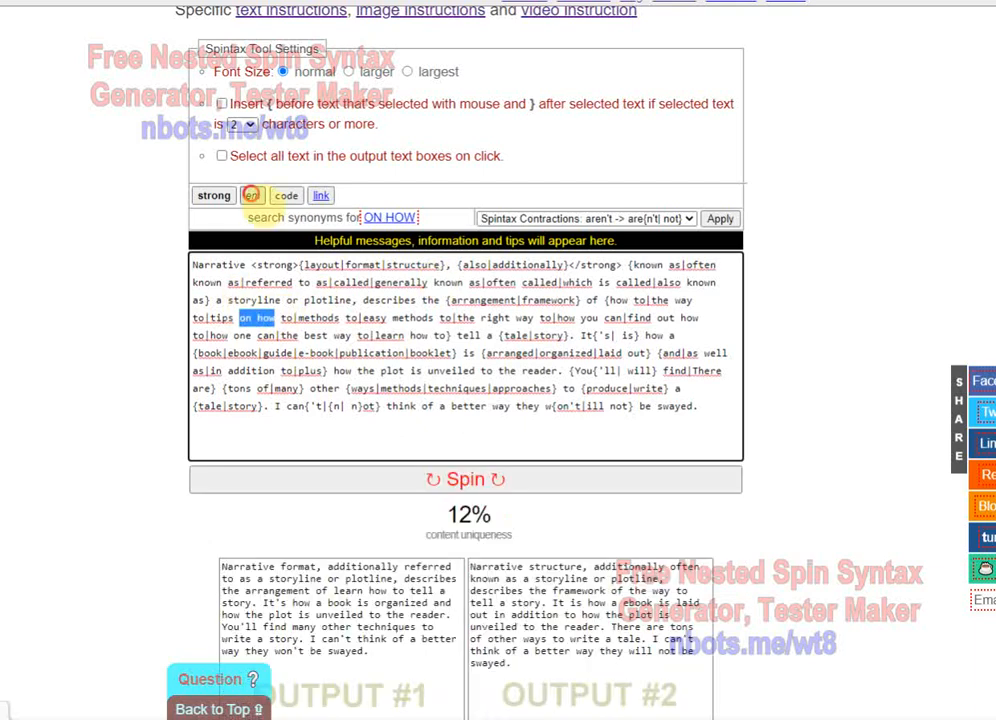
{"action": "left_click", "coordinate": [252, 195]}
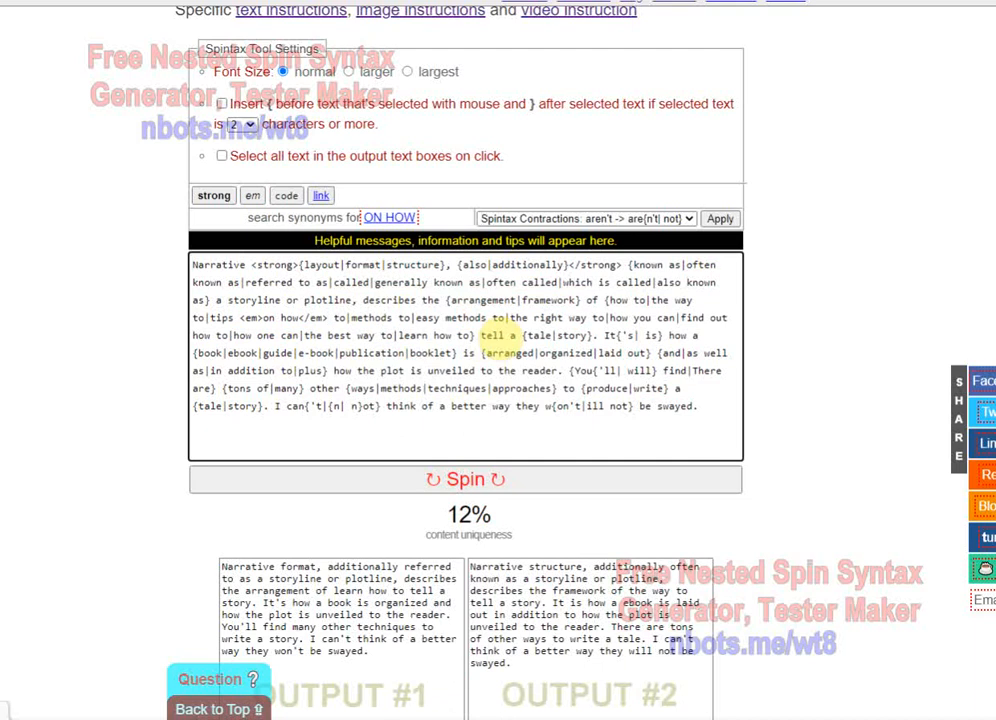
{"action": "left_click_drag", "start_coordinate": [481, 336], "coordinate": [516, 337]}
{"action": "left_click", "coordinate": [286, 195]}
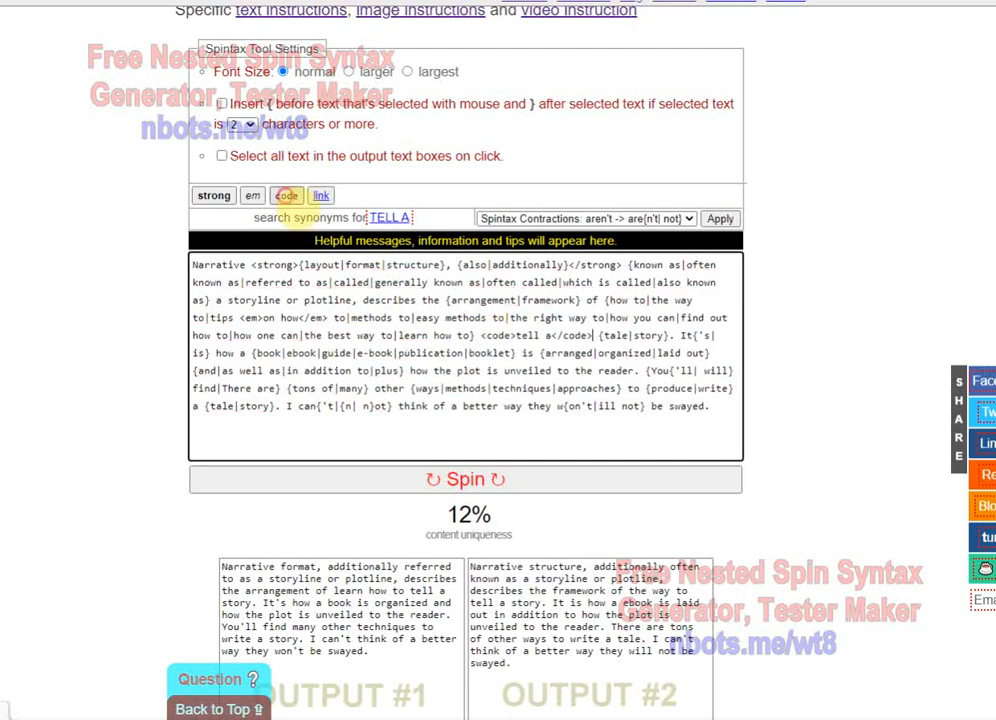
{"action": "double_click", "coordinate": [632, 370]}
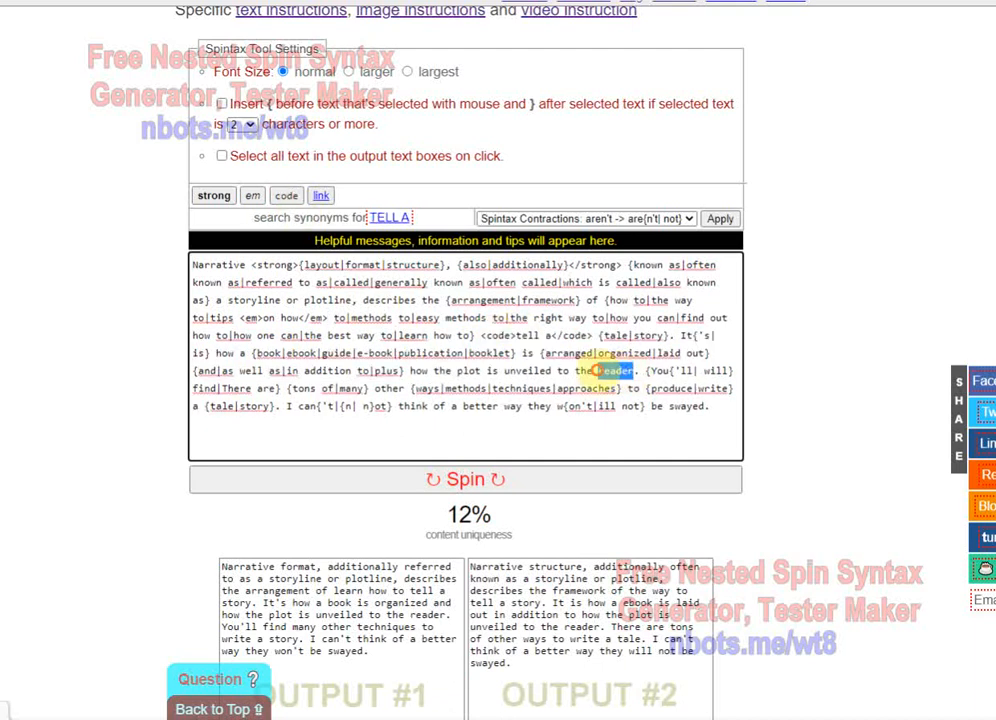
{"action": "left_click", "coordinate": [320, 195]}
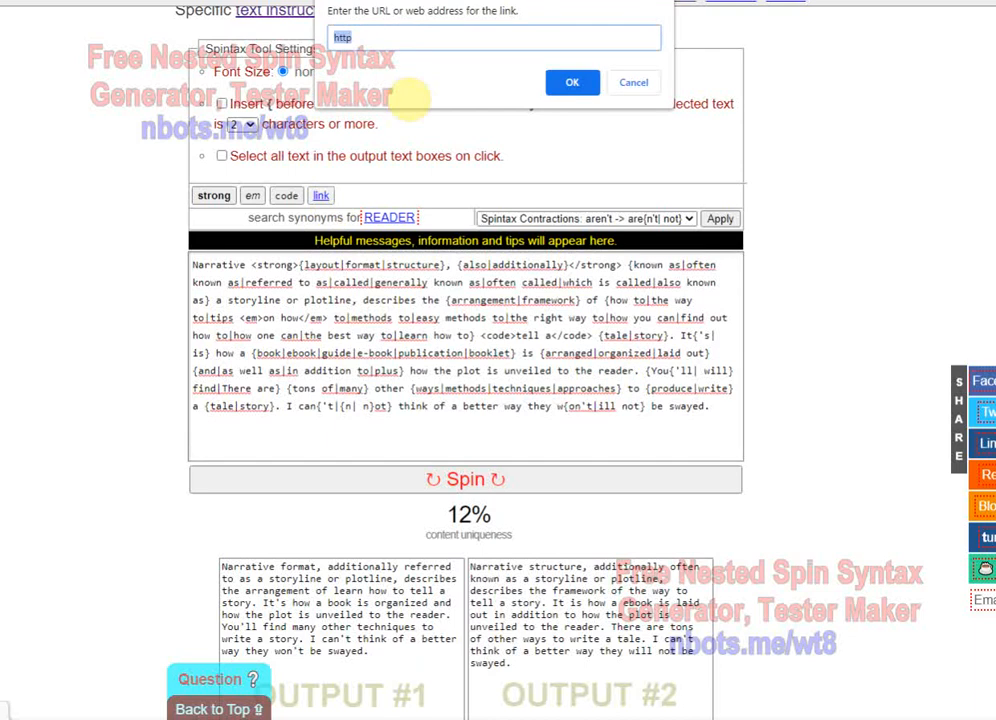
{"action": "left_click", "coordinate": [391, 36]}
{"action": "type", "text": "s"}
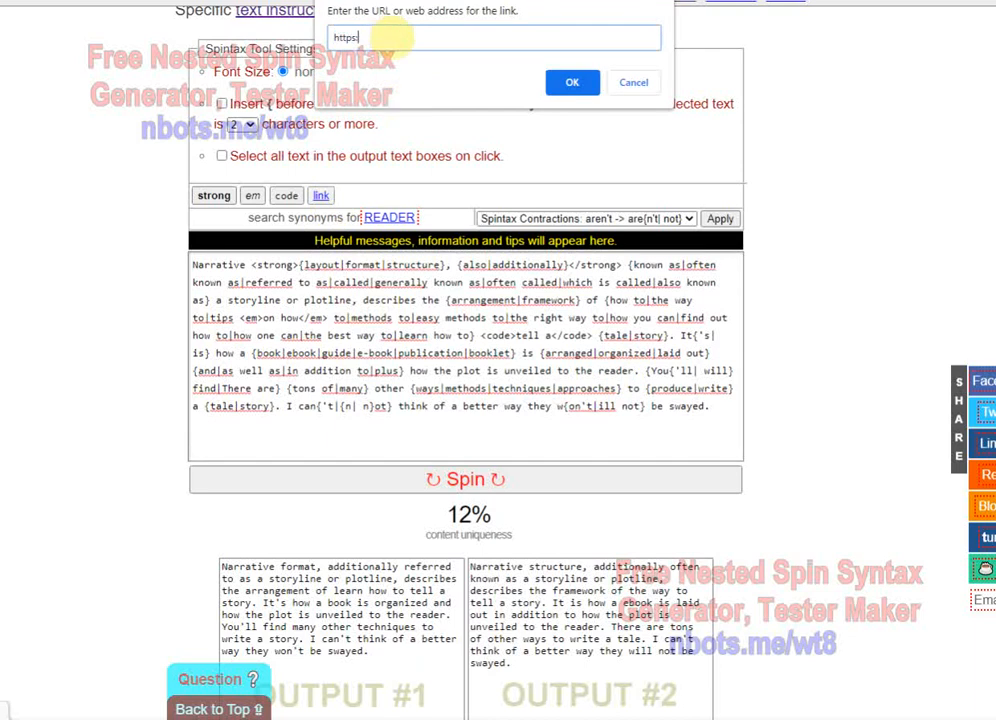
{"action": "type", "text": "://www.scrapersnbots.com"}
{"action": "left_click", "coordinate": [585, 88]}
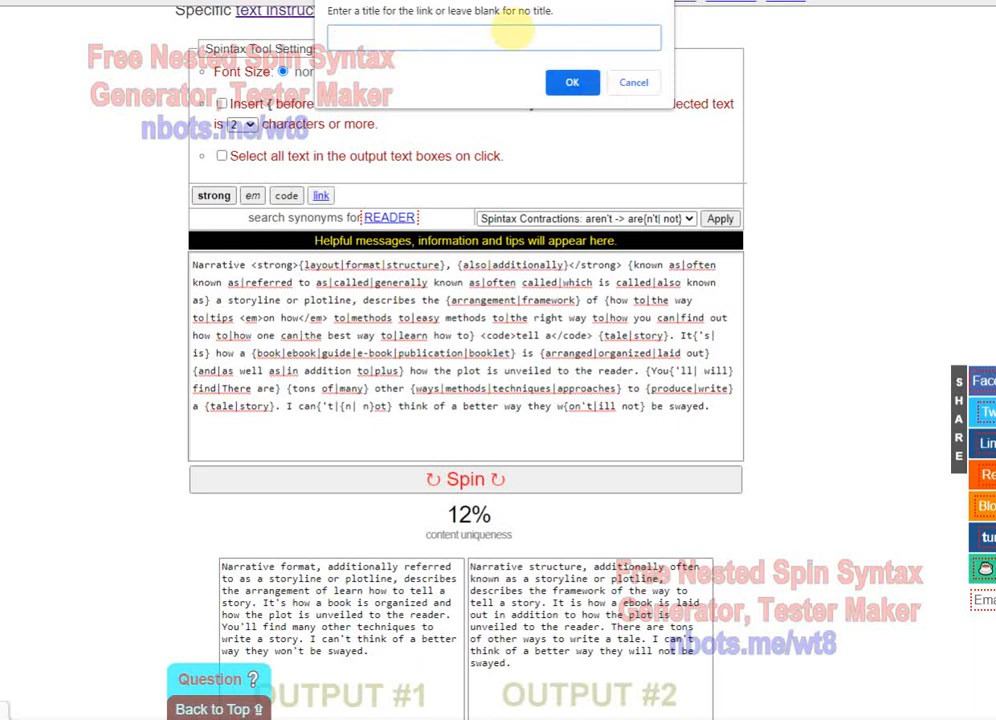
{"action": "type", "text": "The BEST website in the wor"}
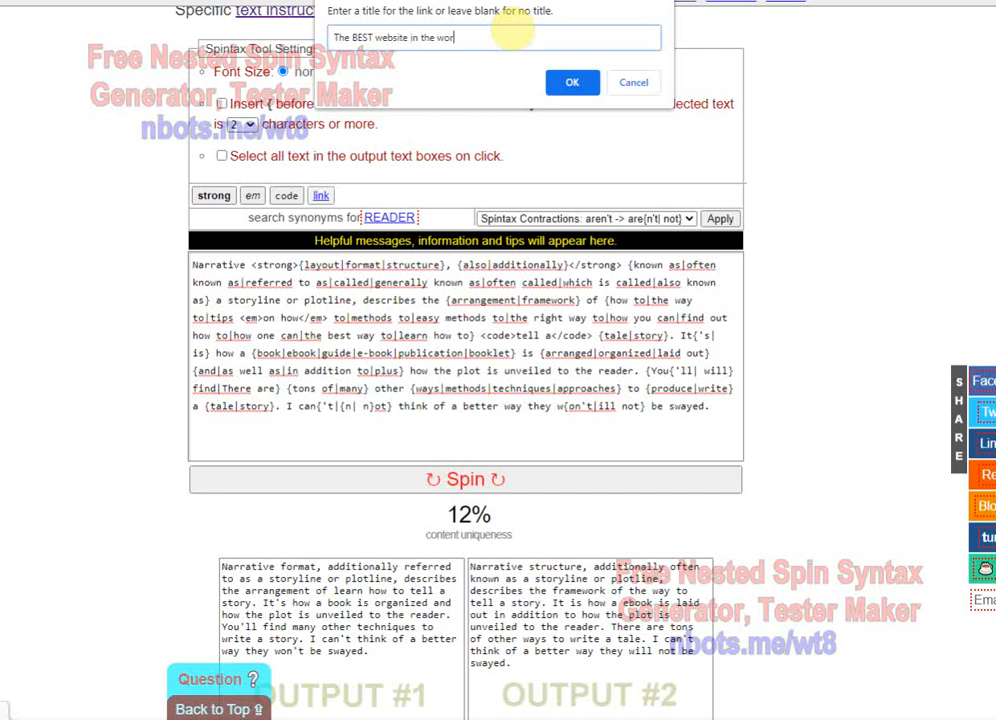
{"action": "type", "text": "ld (next to yours)."}
{"action": "left_click", "coordinate": [572, 82]}
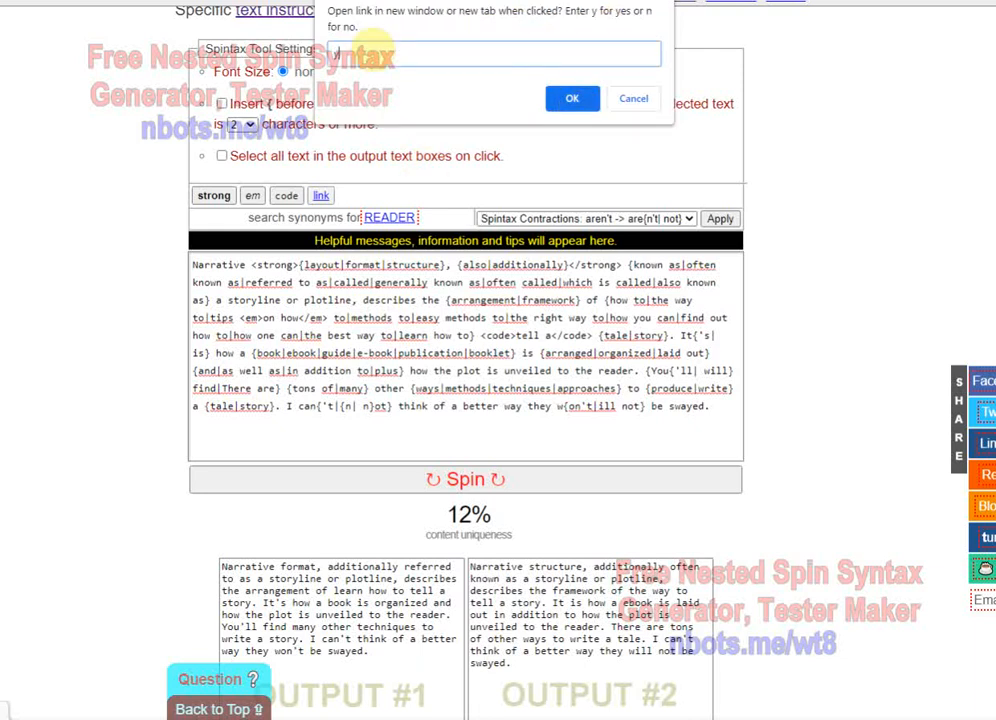
{"action": "type", "text": "y"}
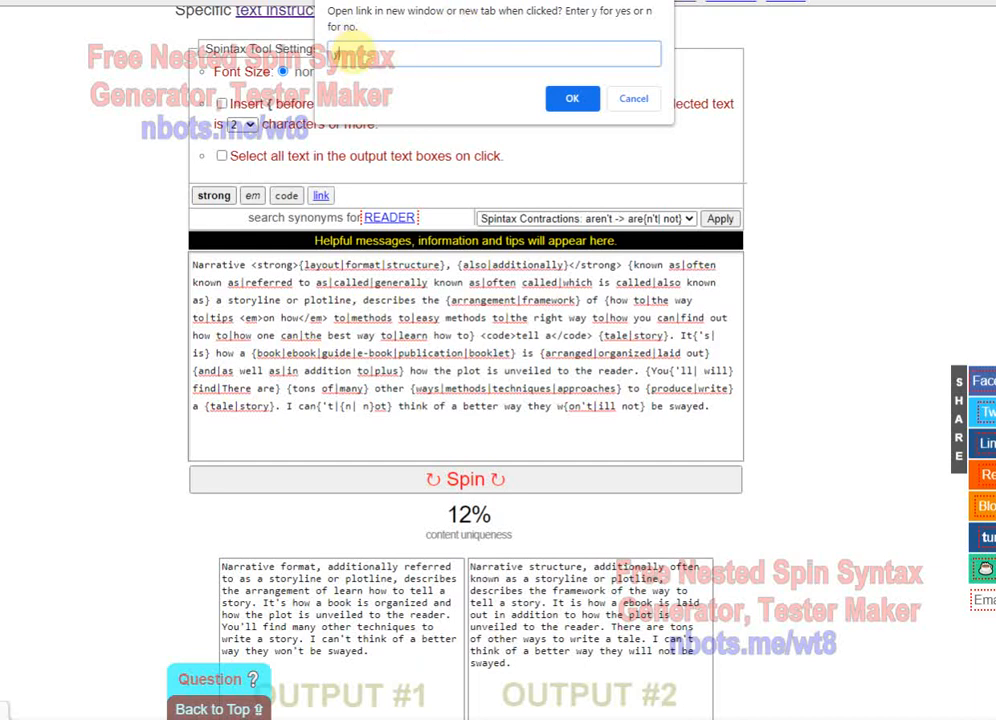
{"action": "left_click", "coordinate": [572, 98]}
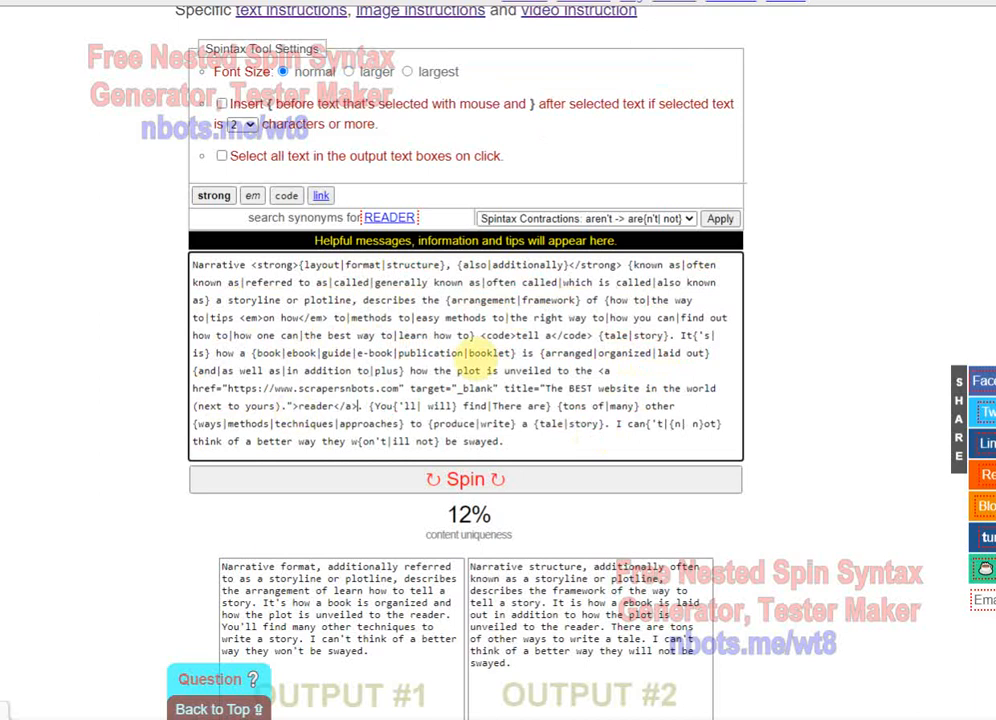
Step: Spin the HTML-tagged spintax repeatedly to generate fresh output versions containing the strong, em, code and link tags
{"action": "scroll", "coordinate": [560, 400], "scroll_direction": "down", "scroll_amount": 3}
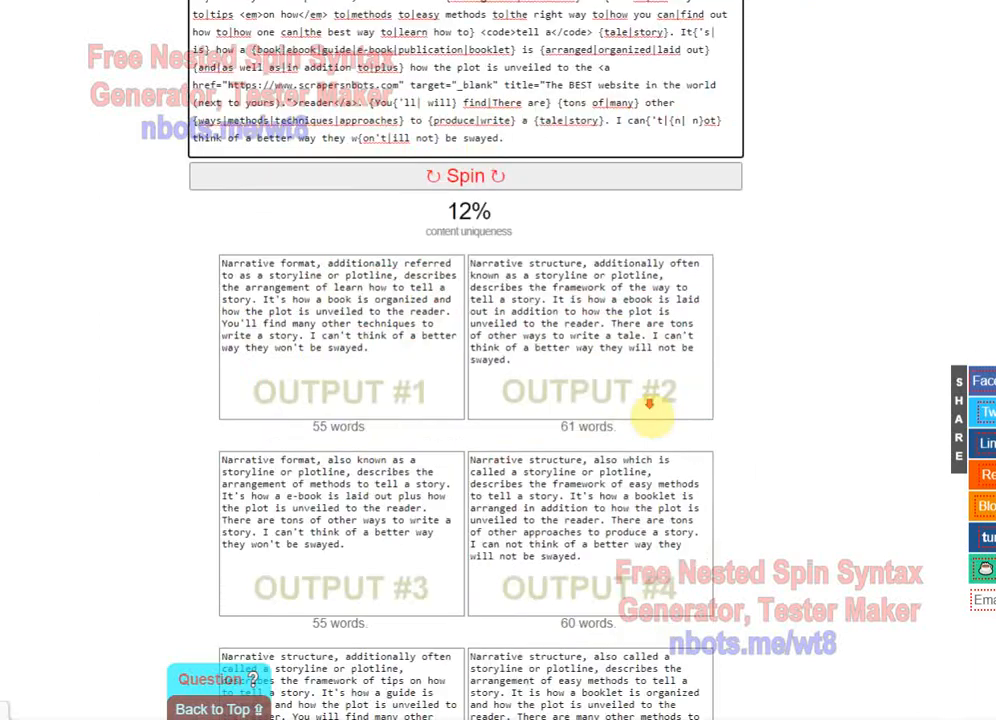
{"action": "left_click", "coordinate": [574, 160]}
{"action": "left_click", "coordinate": [572, 160]}
{"action": "left_click", "coordinate": [572, 160]}
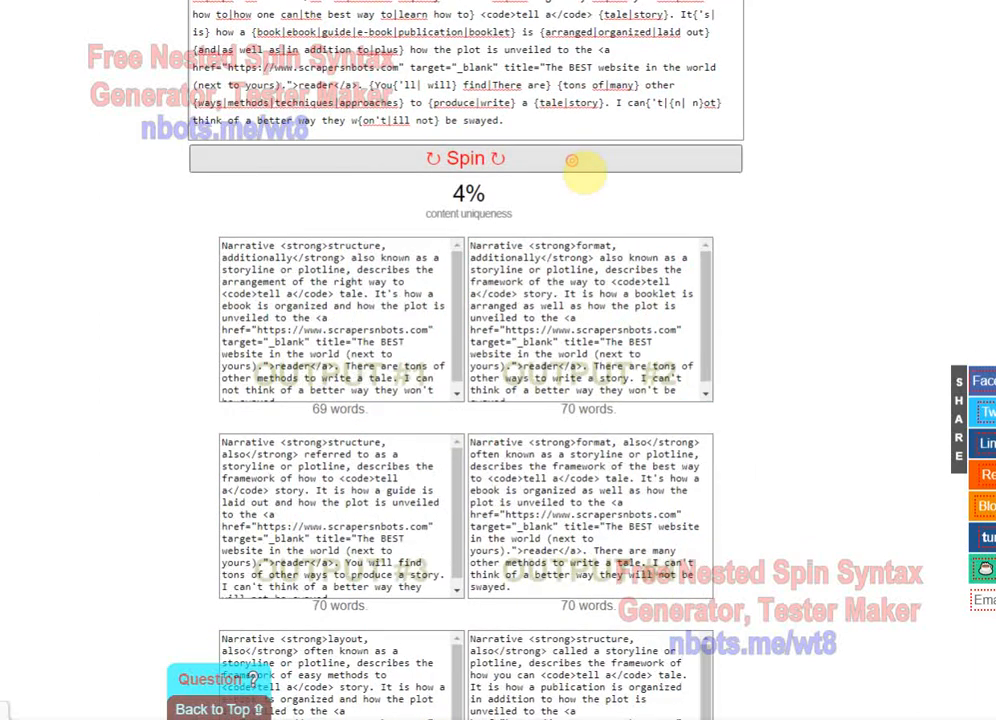
{"action": "left_click", "coordinate": [572, 160]}
{"action": "left_click", "coordinate": [572, 160]}
{"action": "left_click", "coordinate": [572, 160]}
{"action": "left_click", "coordinate": [572, 160]}
{"action": "scroll", "coordinate": [731, 289], "scroll_direction": "up", "scroll_amount": 3}
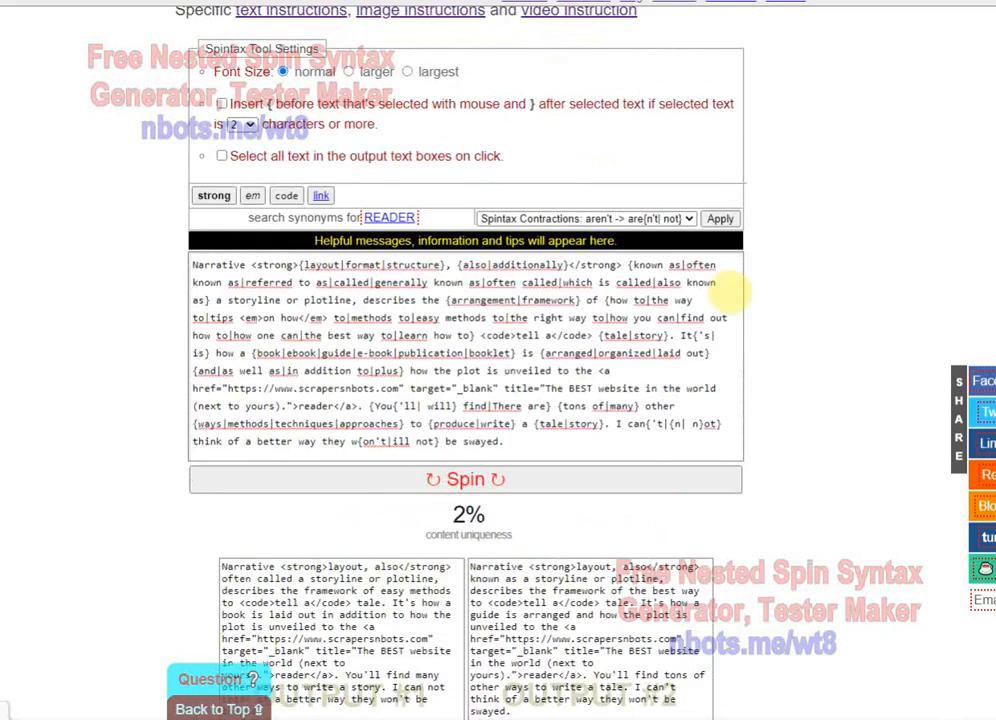
Step: Place the text cursor at the end of the spintax, after "be swayed."
{"action": "scroll", "coordinate": [843, 305], "scroll_direction": "up", "scroll_amount": 1}
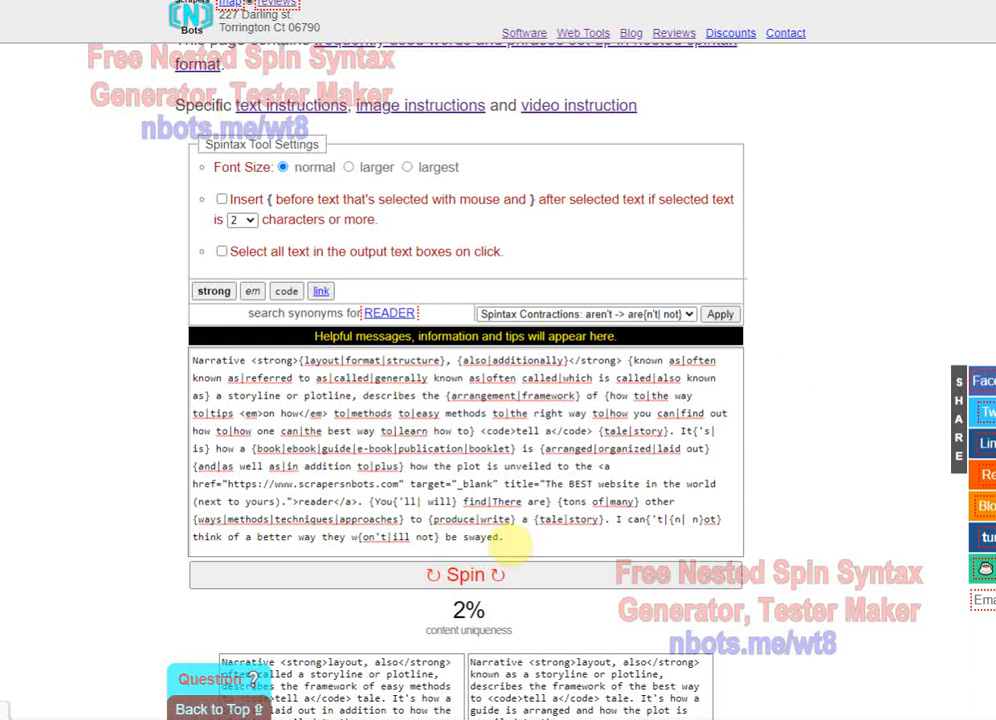
{"action": "left_click", "coordinate": [505, 537]}
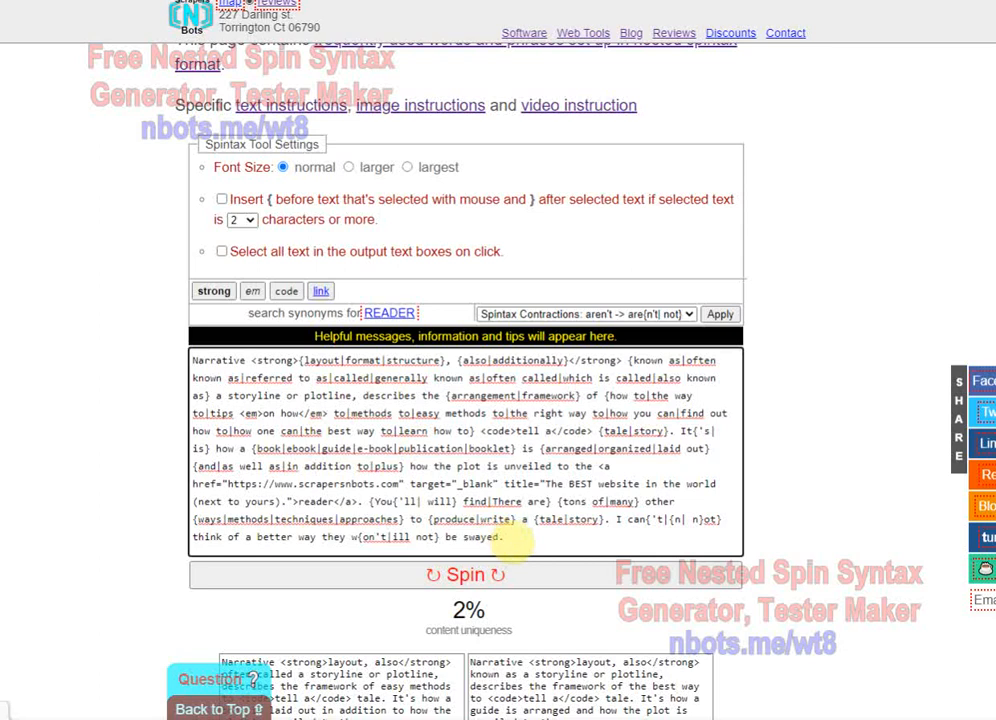